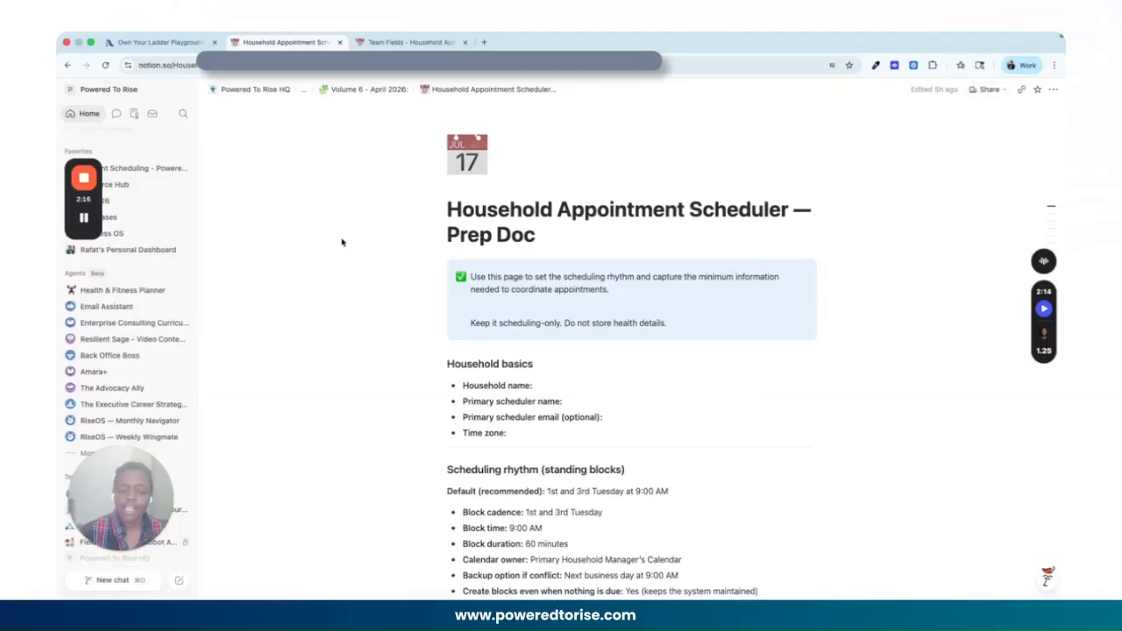
- Review the prep doc's household basics, scheduling rhythm, calendar connections, provider master list and scheduling kit
scroll(493, 384, "down", 1)
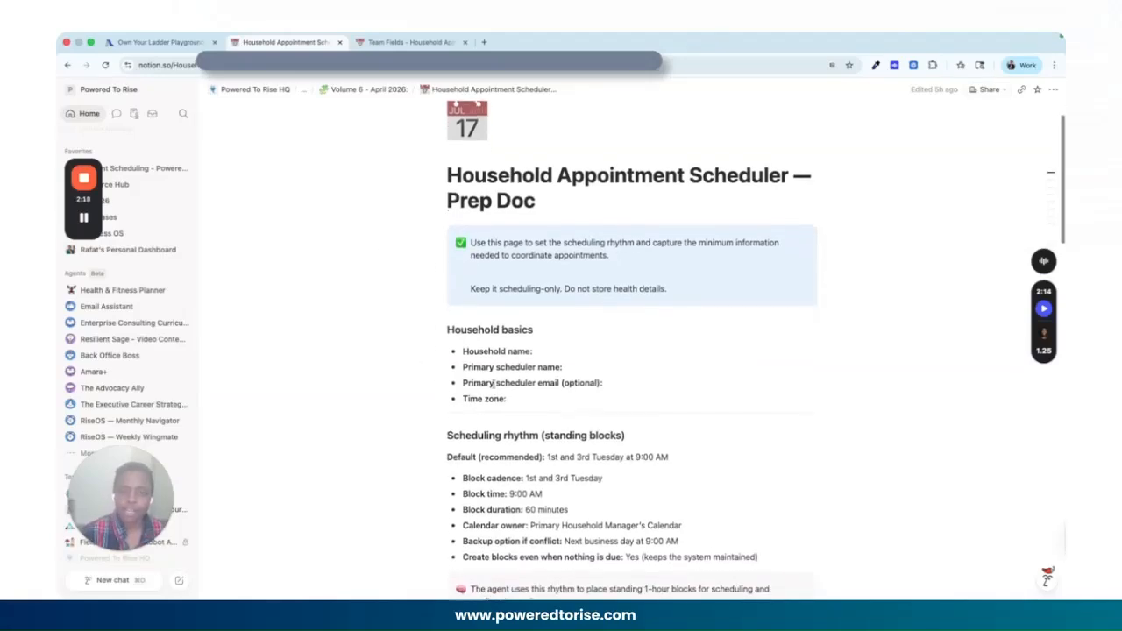
scroll(494, 384, "down", 1)
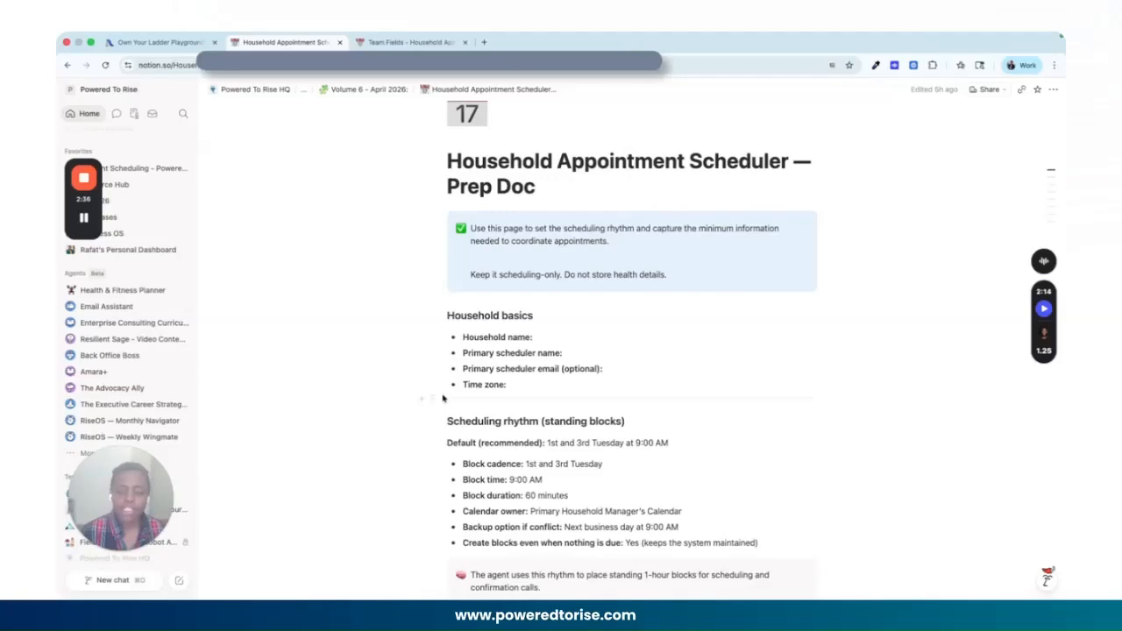
scroll(442, 395, "down", 3)
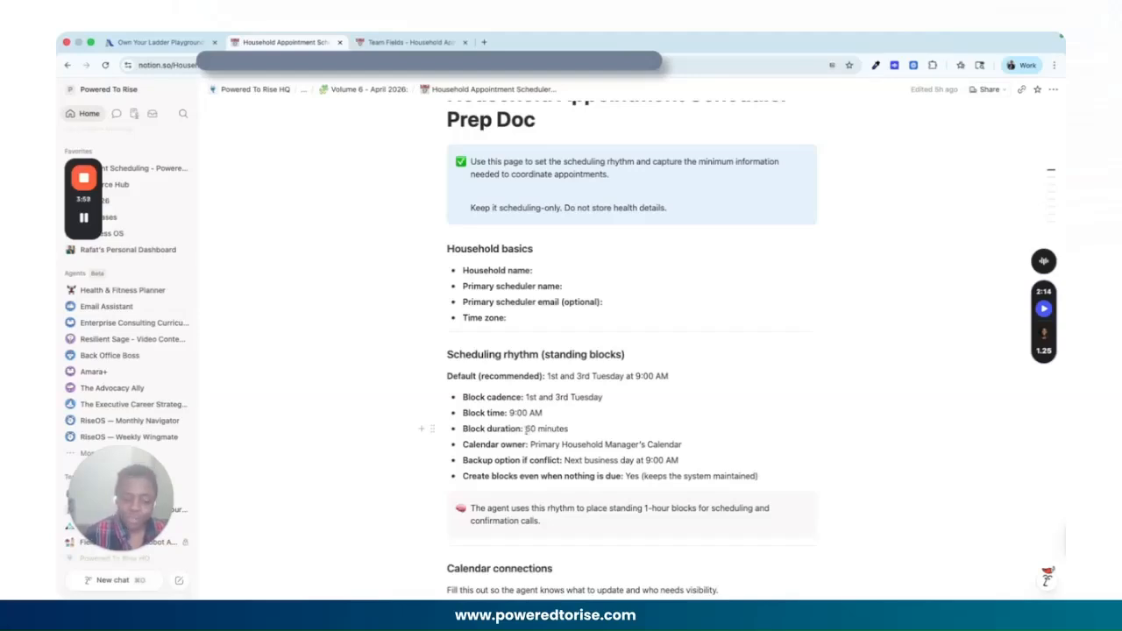
scroll(526, 428, "down", 2)
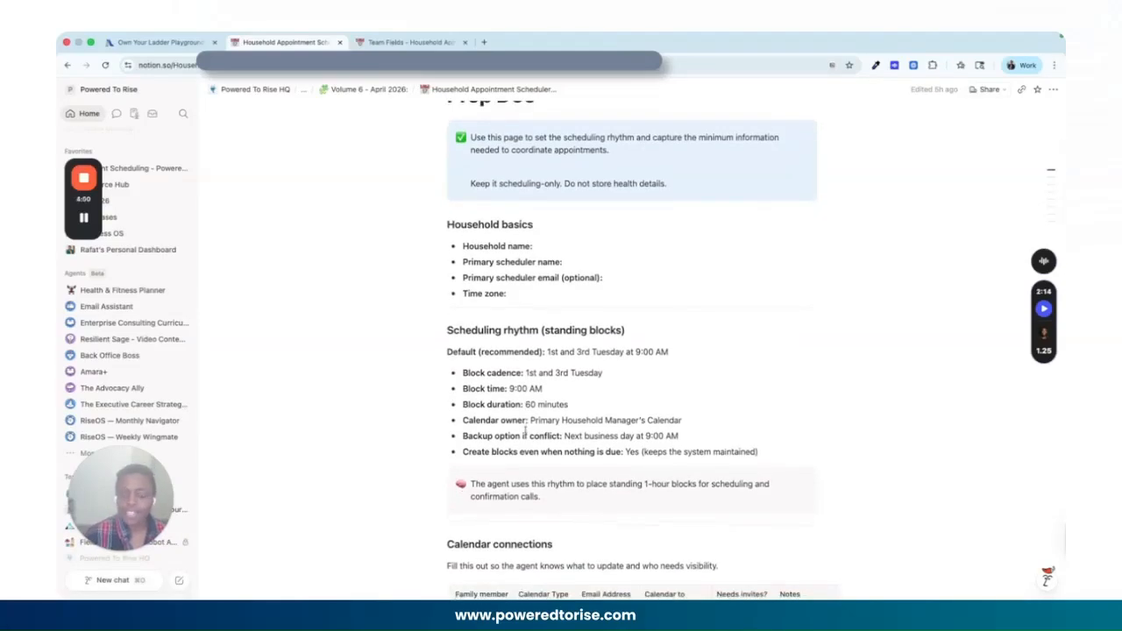
scroll(525, 431, "down", 5)
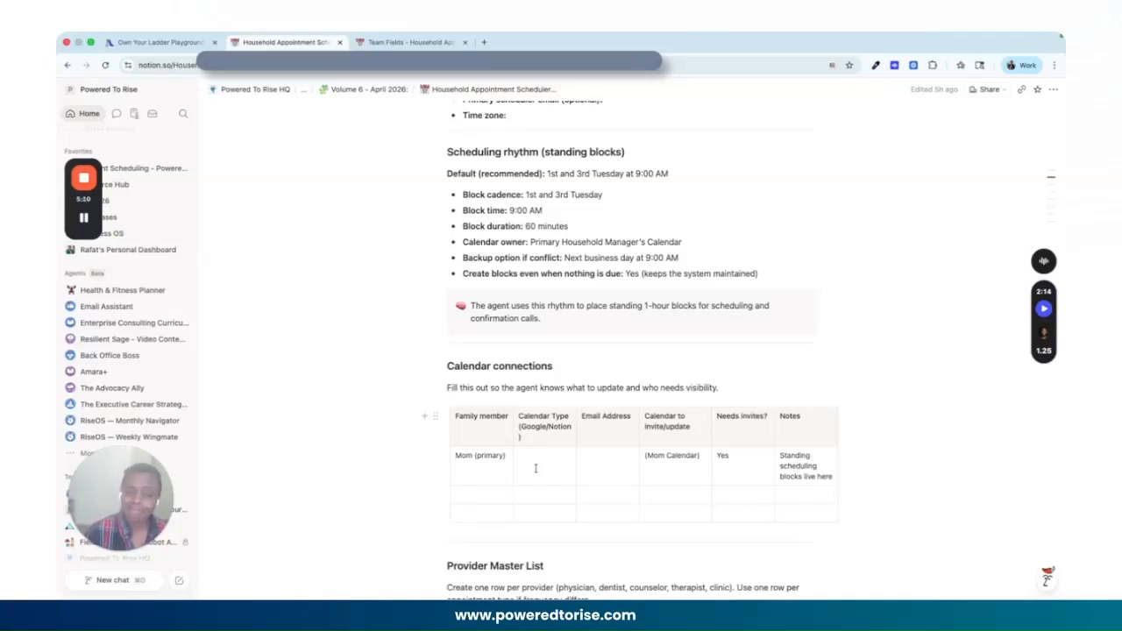
scroll(532, 467, "down", 4)
scroll(527, 463, "down", 3)
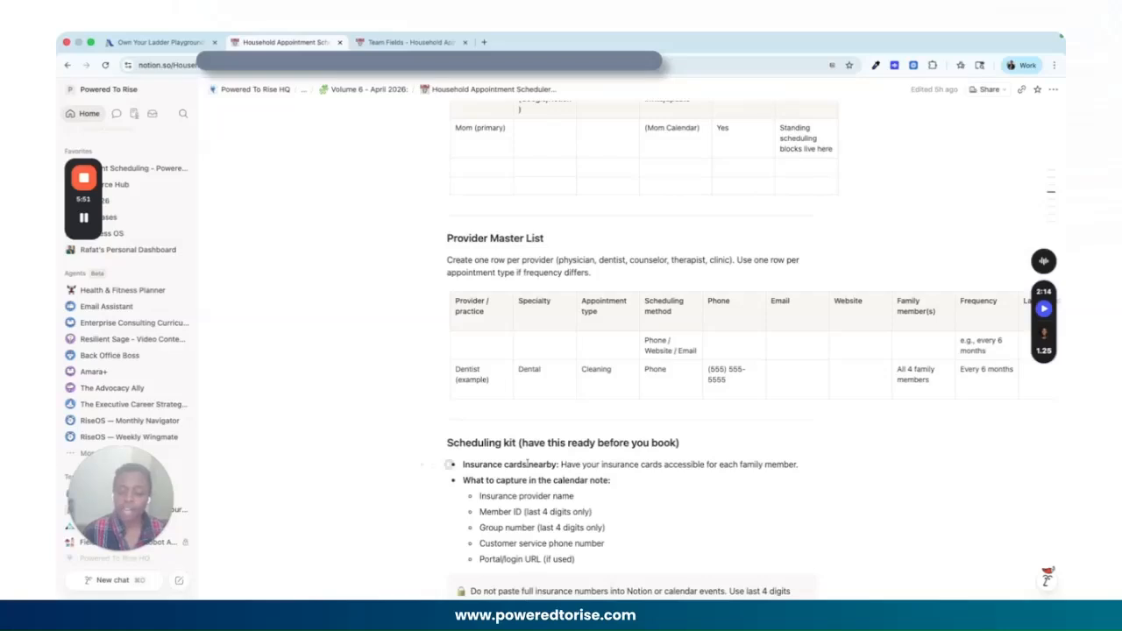
scroll(544, 457, "down", 1)
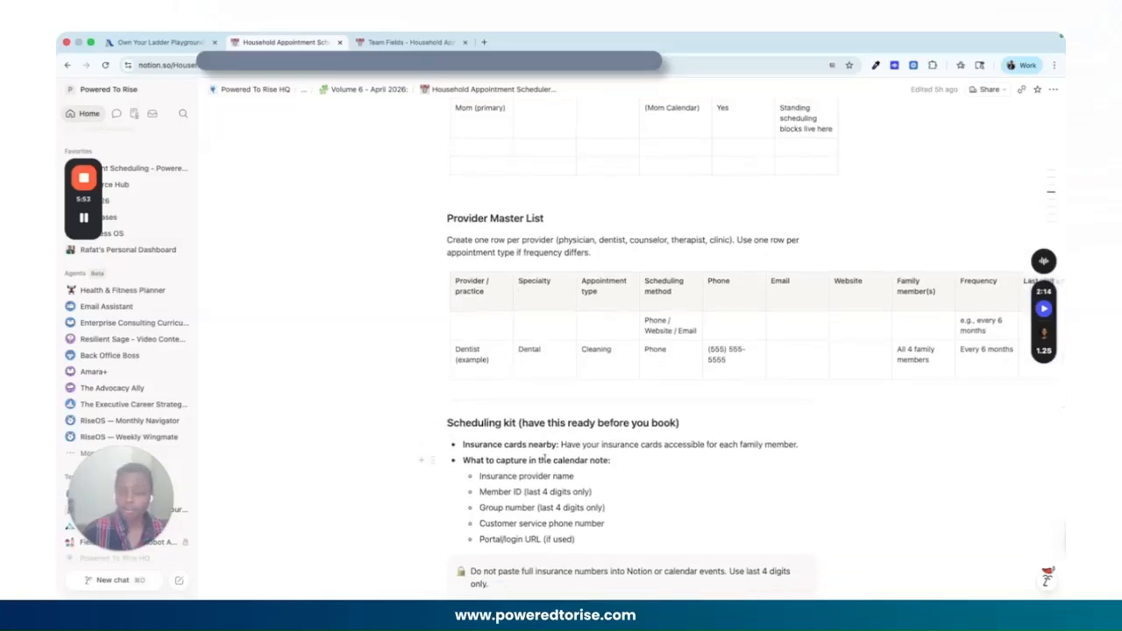
scroll(545, 458, "up", 1)
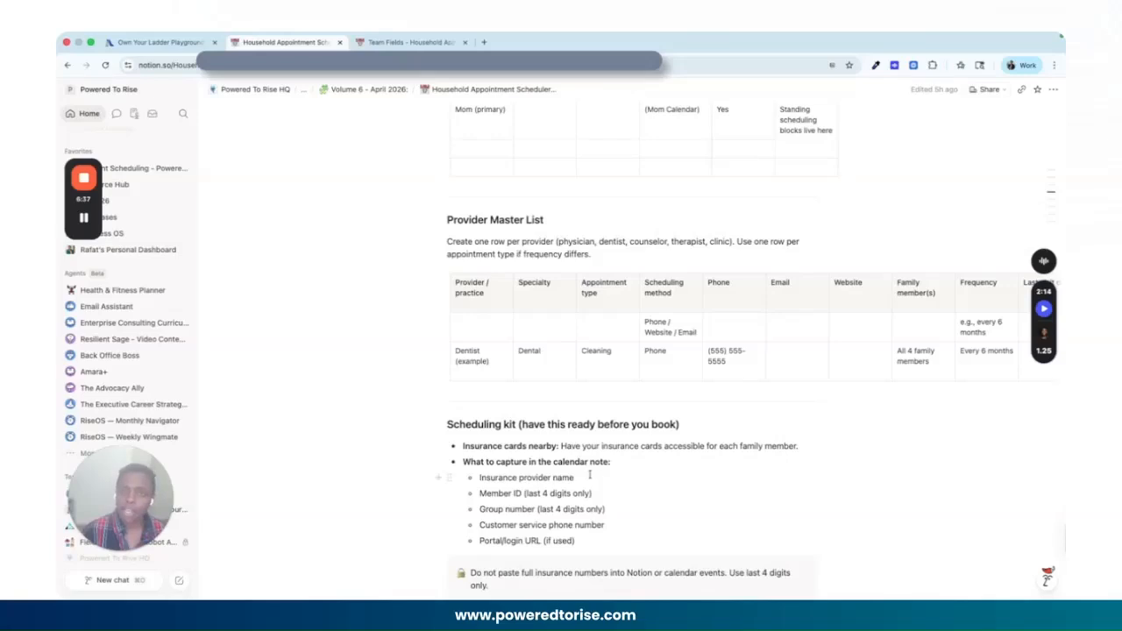
- Review the prep doc's monthly scheduling block template, boundaries and judgment points, and test scenario, and return to the beginning of the page
scroll(593, 475, "down", 2)
scroll(589, 476, "down", 10)
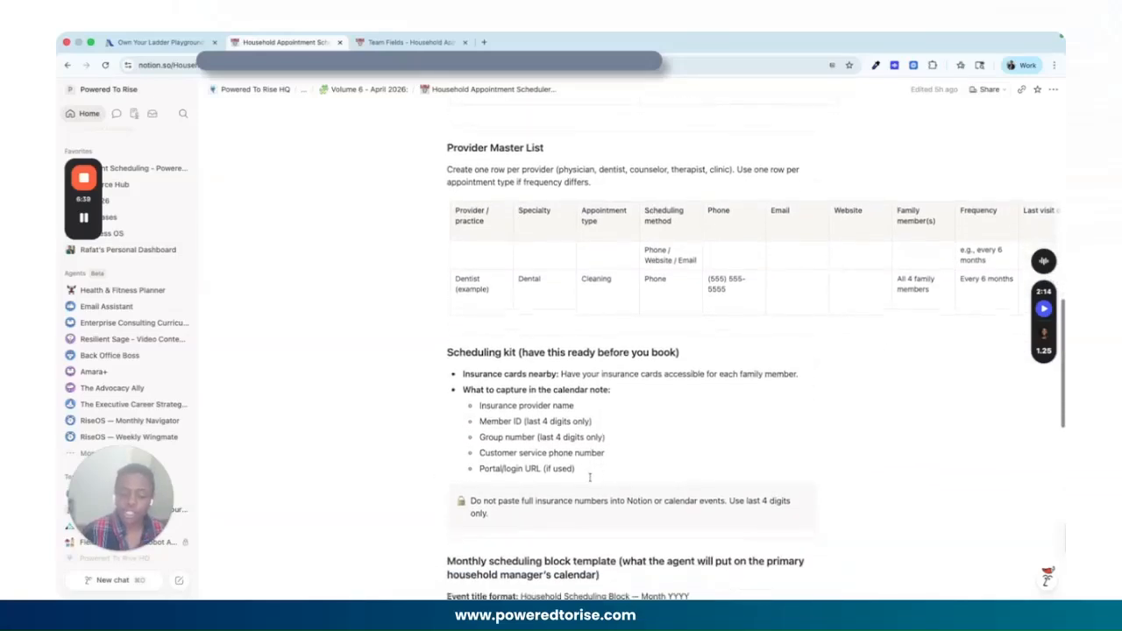
scroll(589, 477, "down", 5)
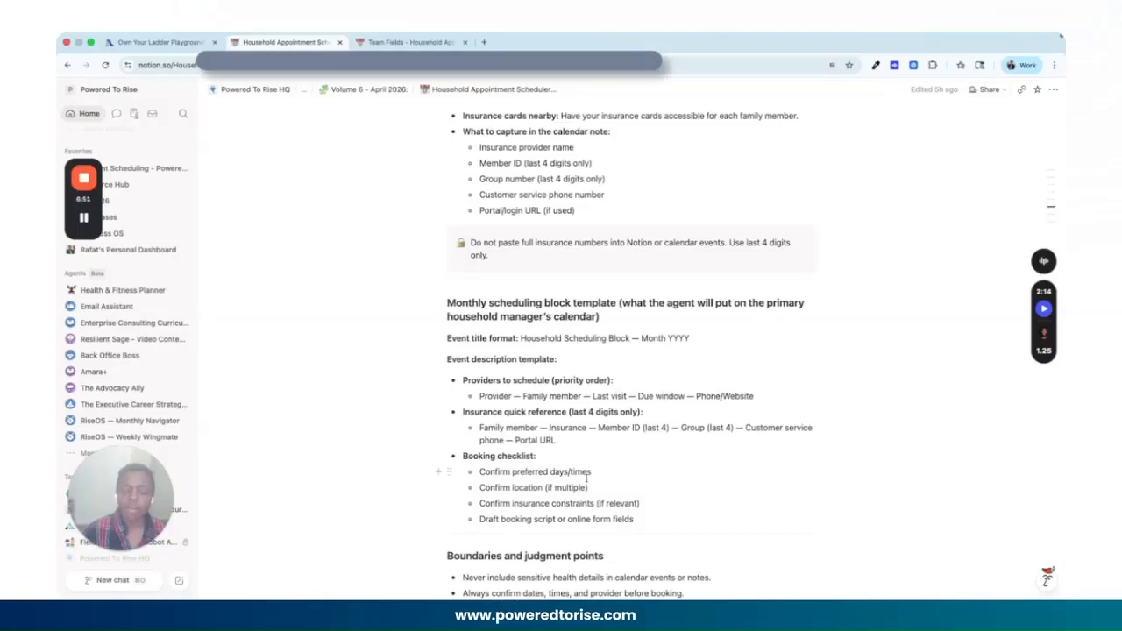
scroll(587, 479, "down", 2)
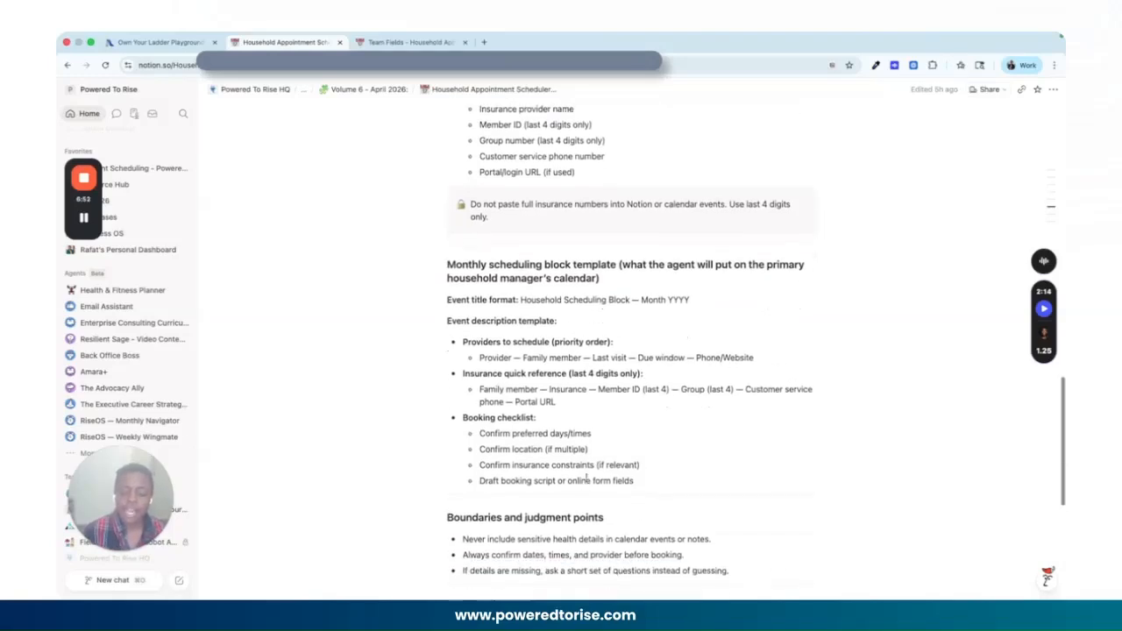
scroll(587, 479, "down", 1)
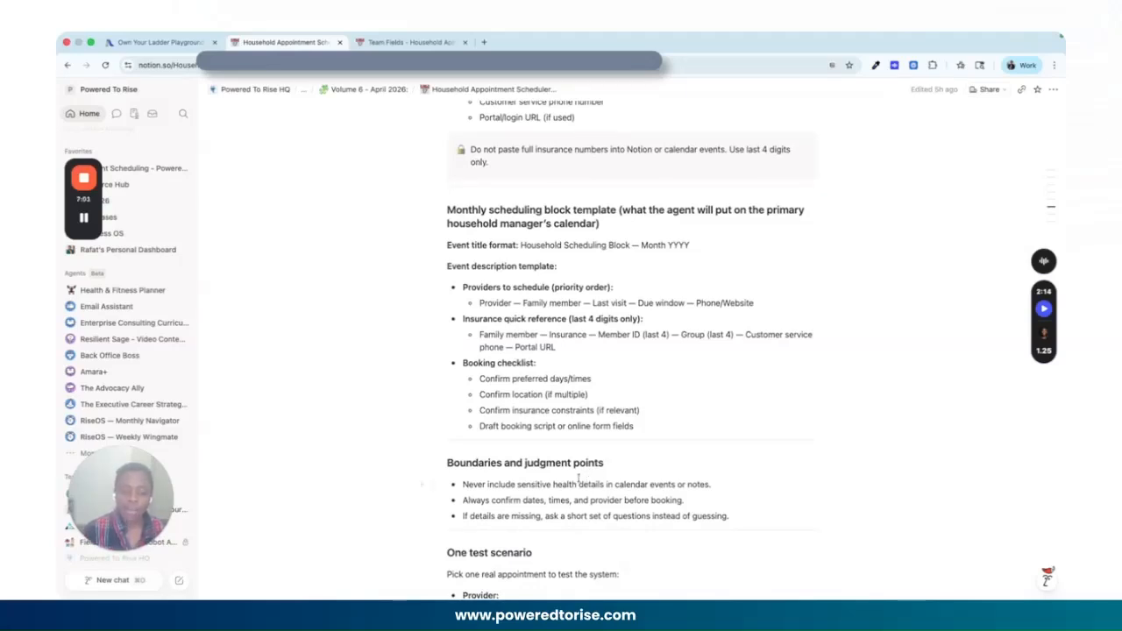
scroll(685, 480, "down", 4)
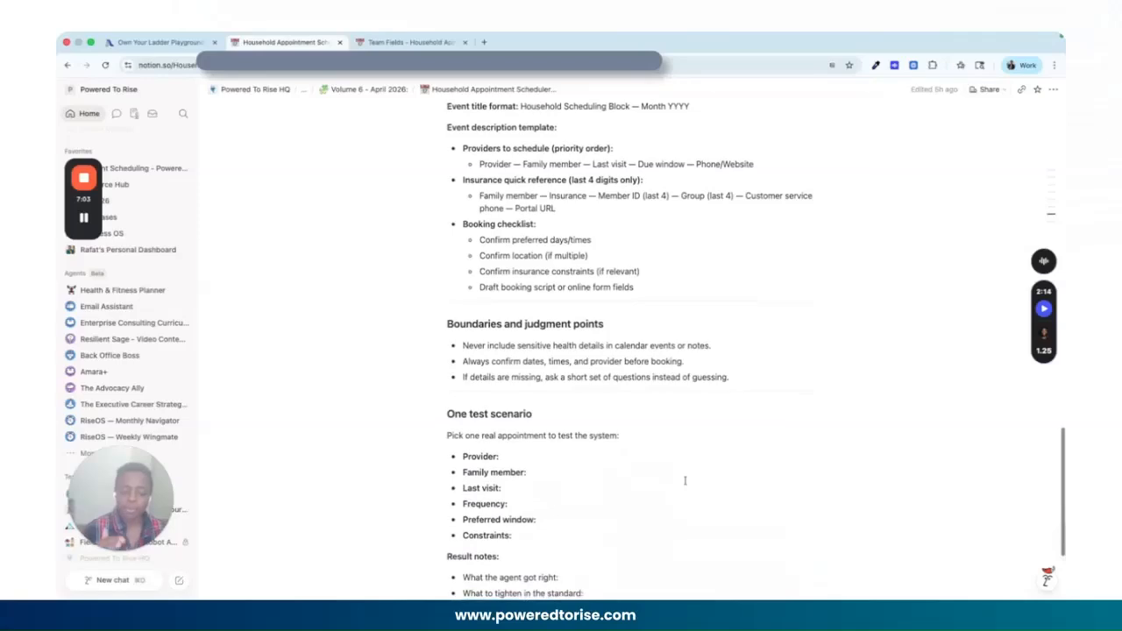
scroll(684, 480, "down", 2)
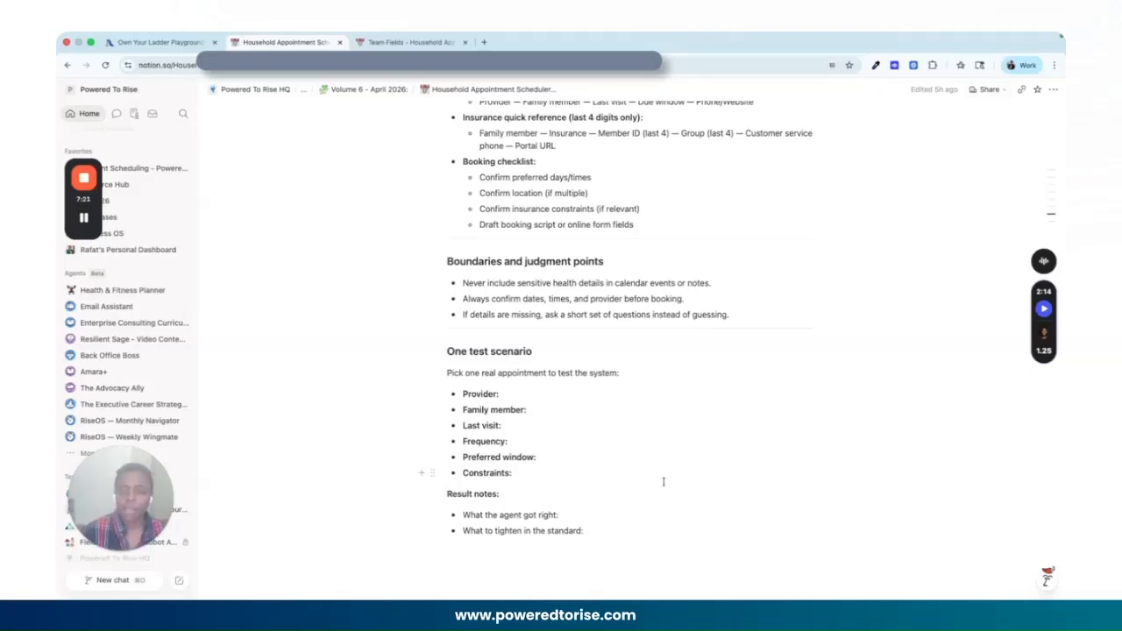
scroll(664, 481, "up", 20)
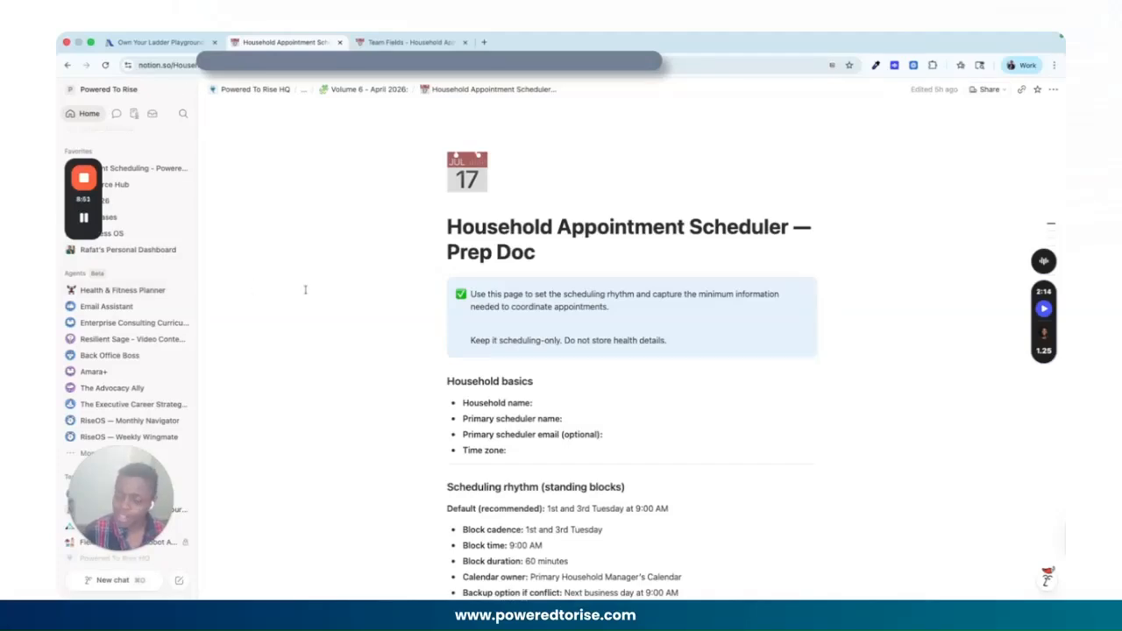
scroll(305, 290, "down", 2)
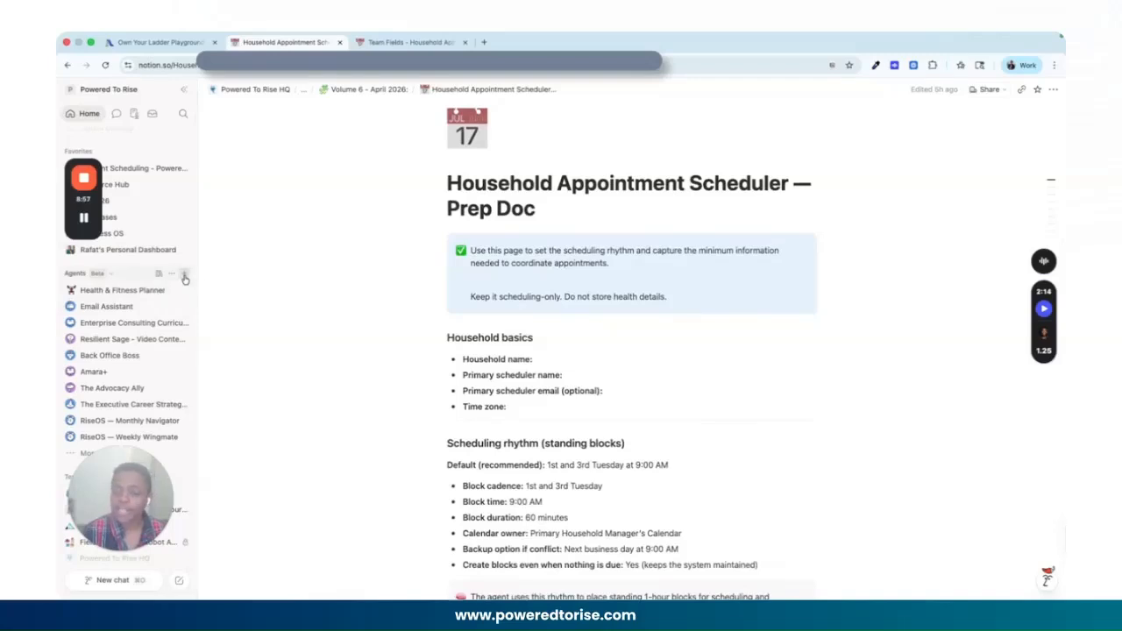
- Copy the link to the Household Appointment Scheduler — Prep Doc page
left_click(185, 277)
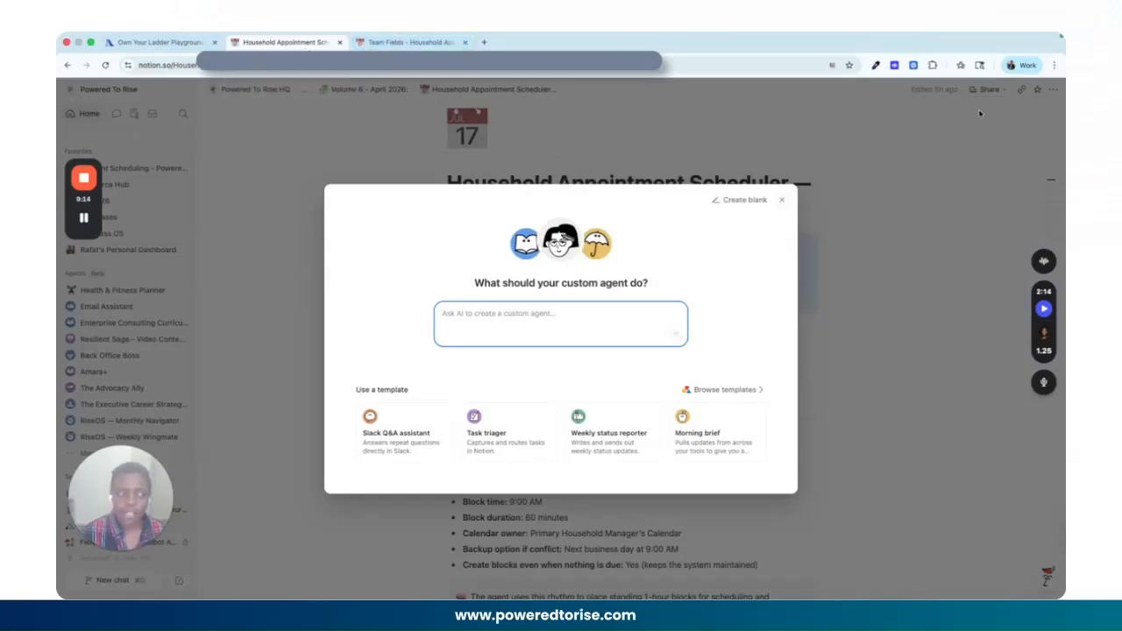
left_click(1022, 92)
left_click(1022, 92)
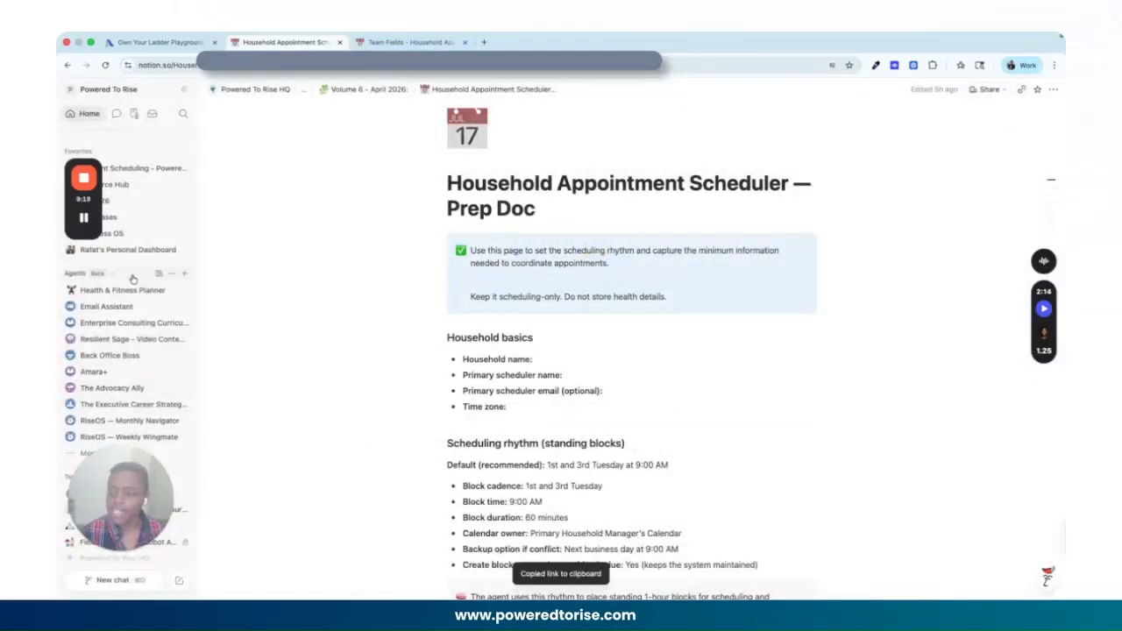
- Ask AI to create a custom agent that blocks calendar time to schedule the family's medical care appointments, using the linked Household Appointment Scheduler — Prep Doc
left_click(178, 277)
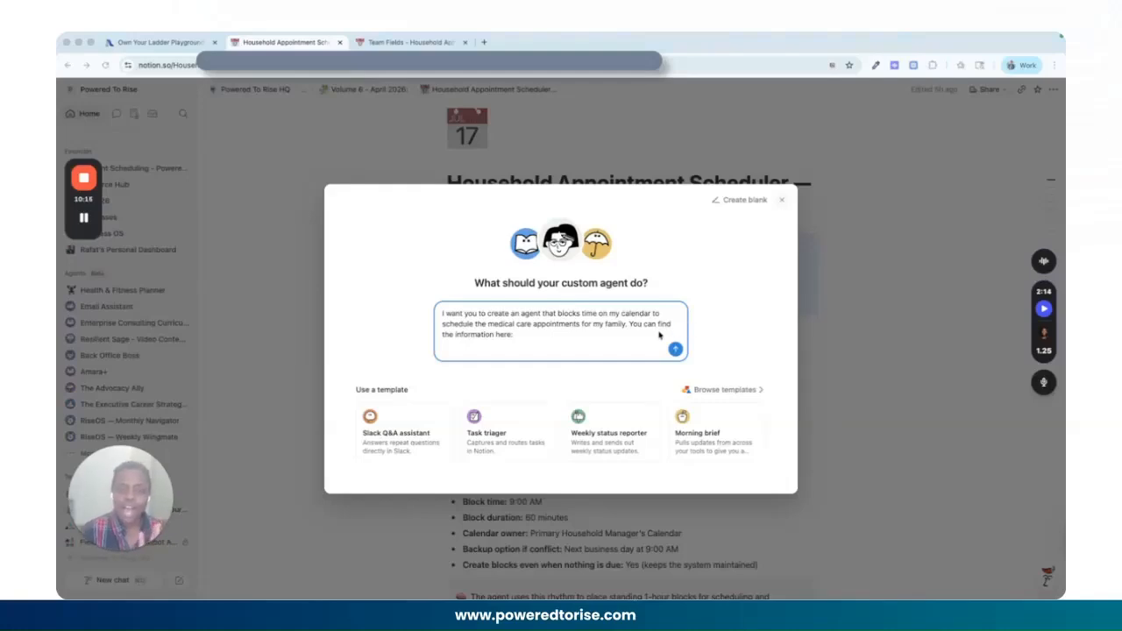
left_click(562, 342)
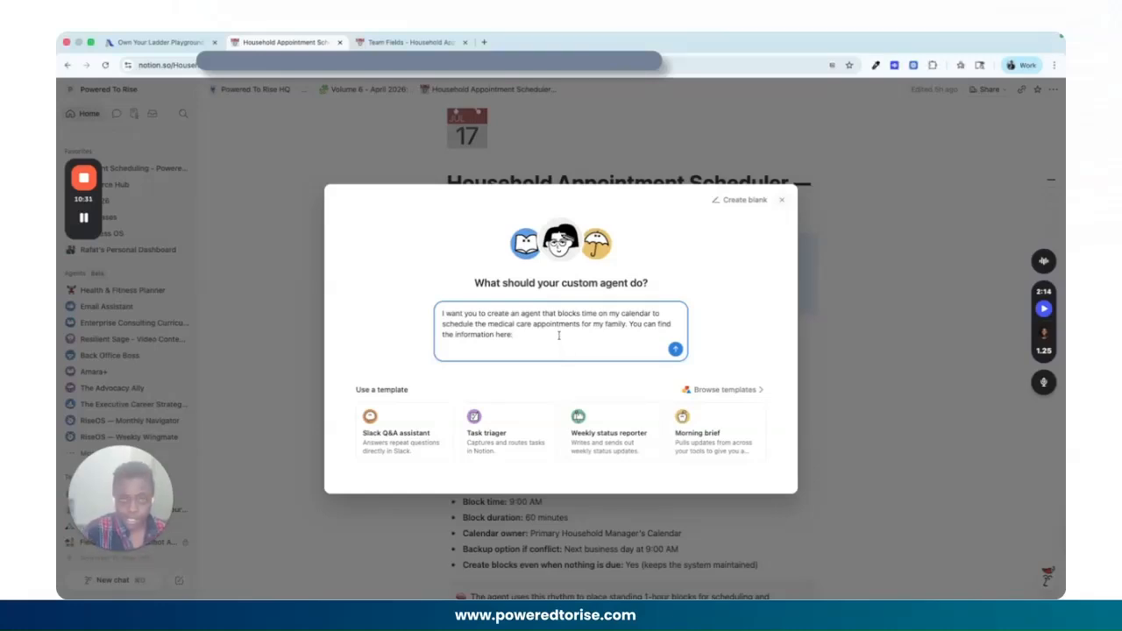
type(":")
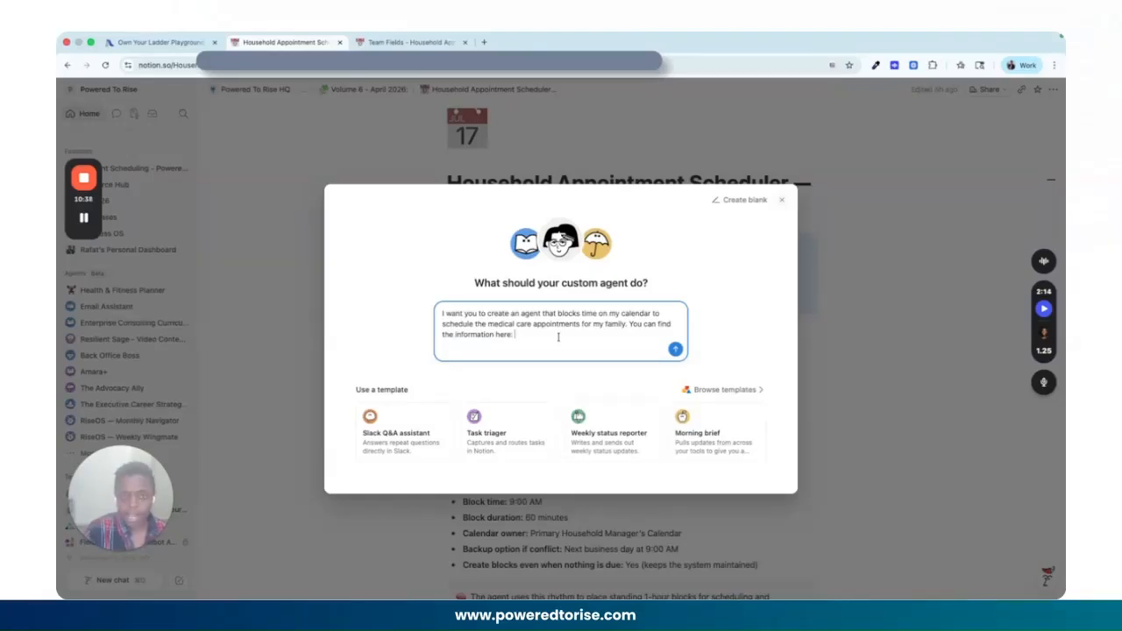
key("super+v")
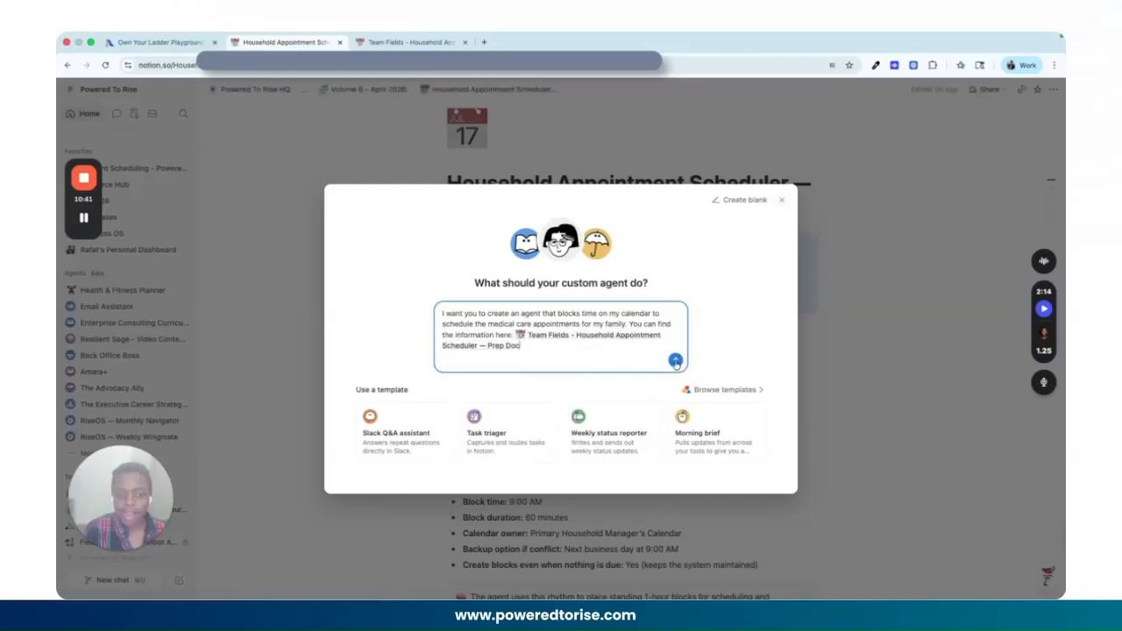
left_click(675, 362)
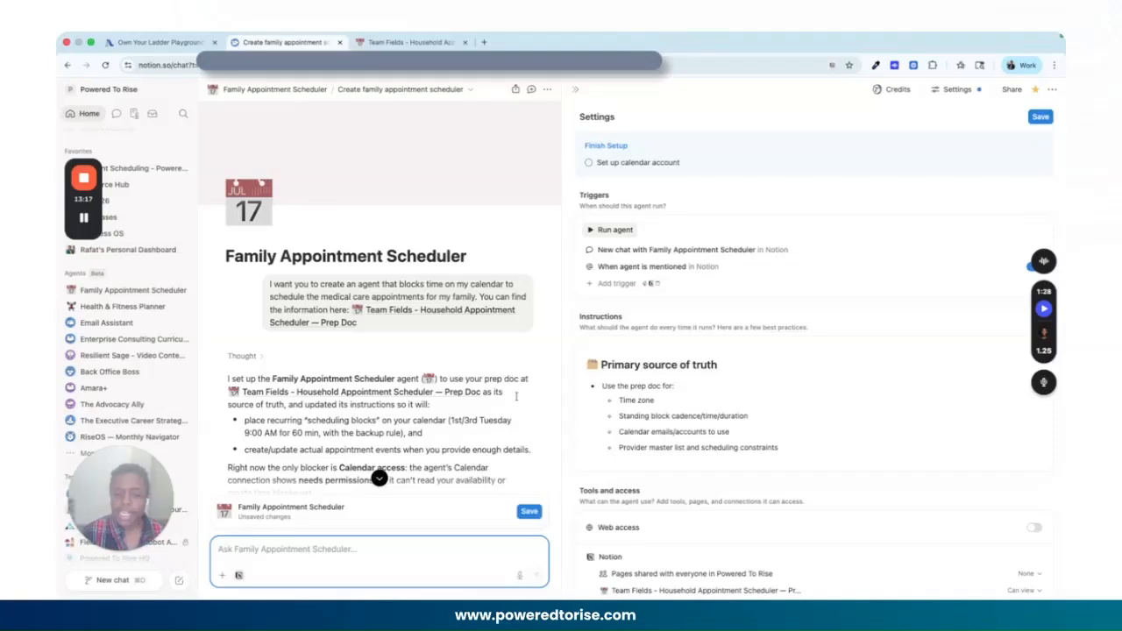
- Review the Family Appointment Scheduler agent's instructions, from primary source of truth through event naming conventions, and its tools and access settings
scroll(652, 375, "down", 2)
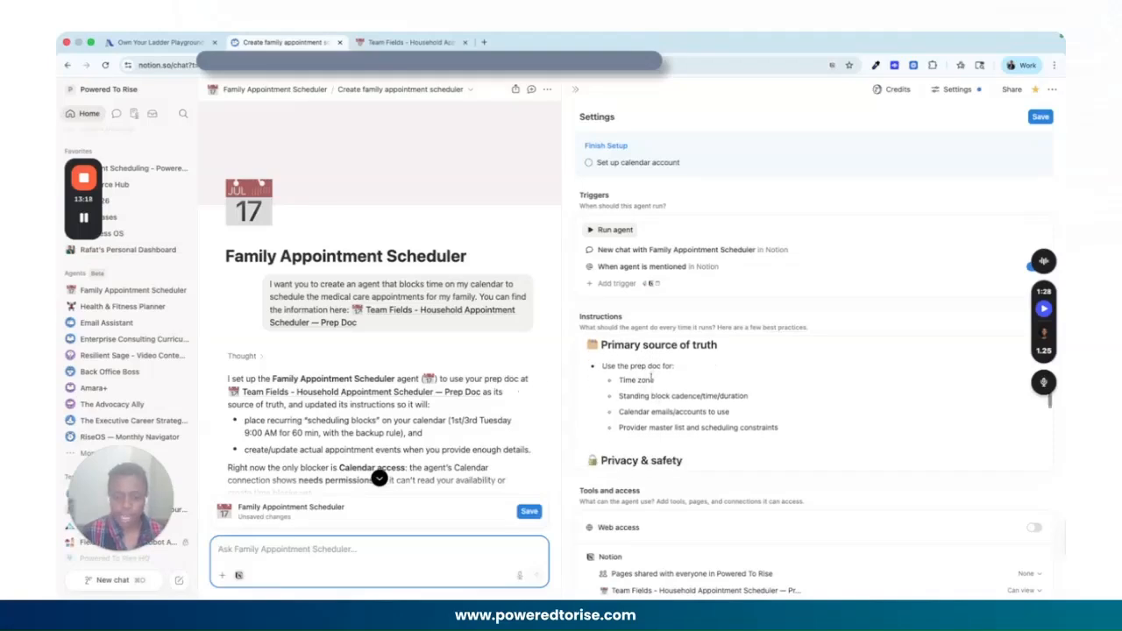
scroll(652, 376, "down", 3)
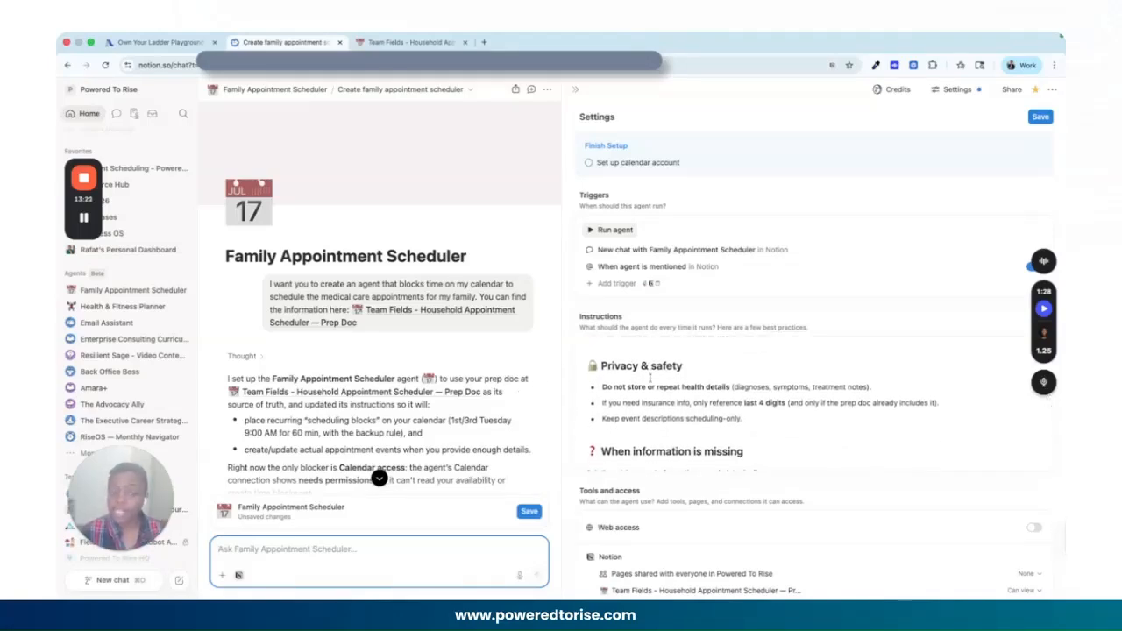
scroll(650, 378, "up", 1)
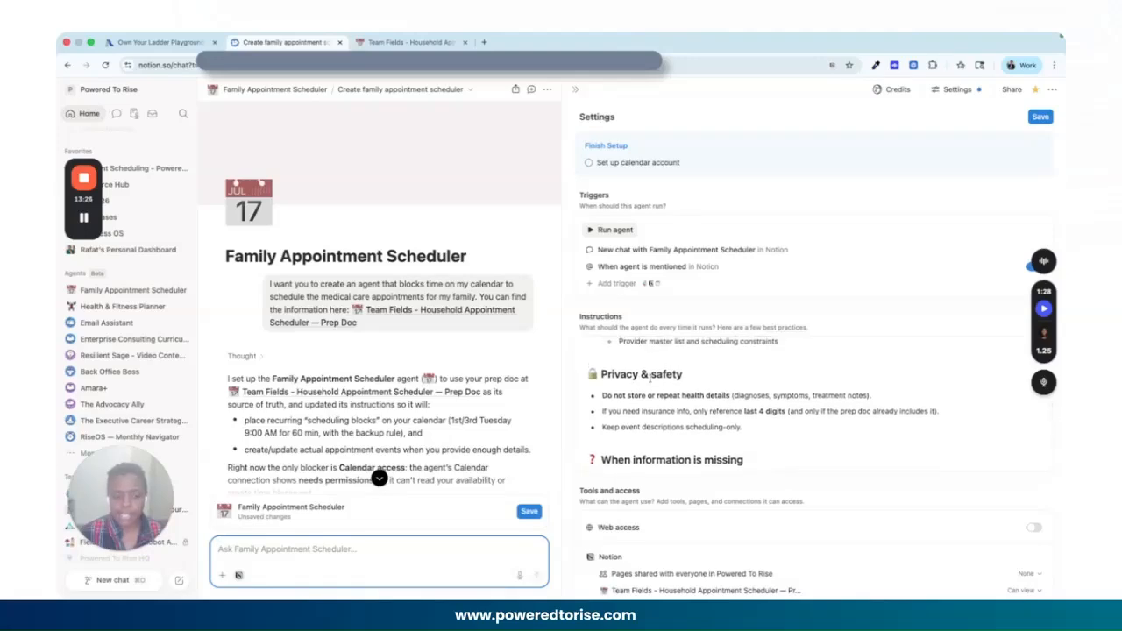
scroll(650, 378, "down", 1)
scroll(650, 377, "down", 1)
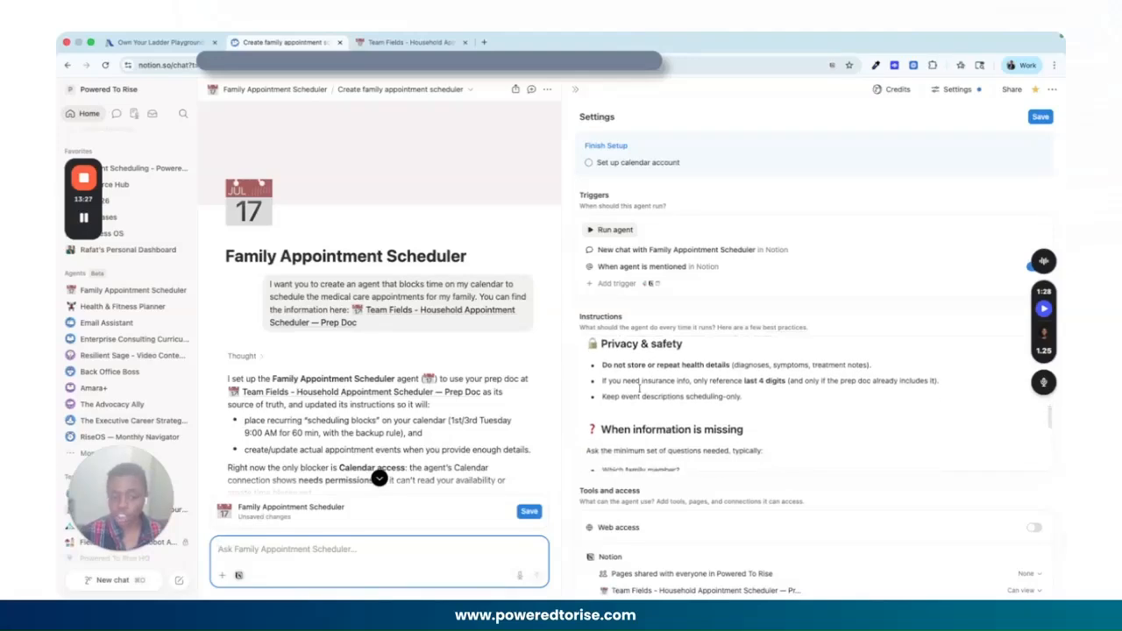
scroll(650, 386, "down", 3)
scroll(648, 395, "down", 5)
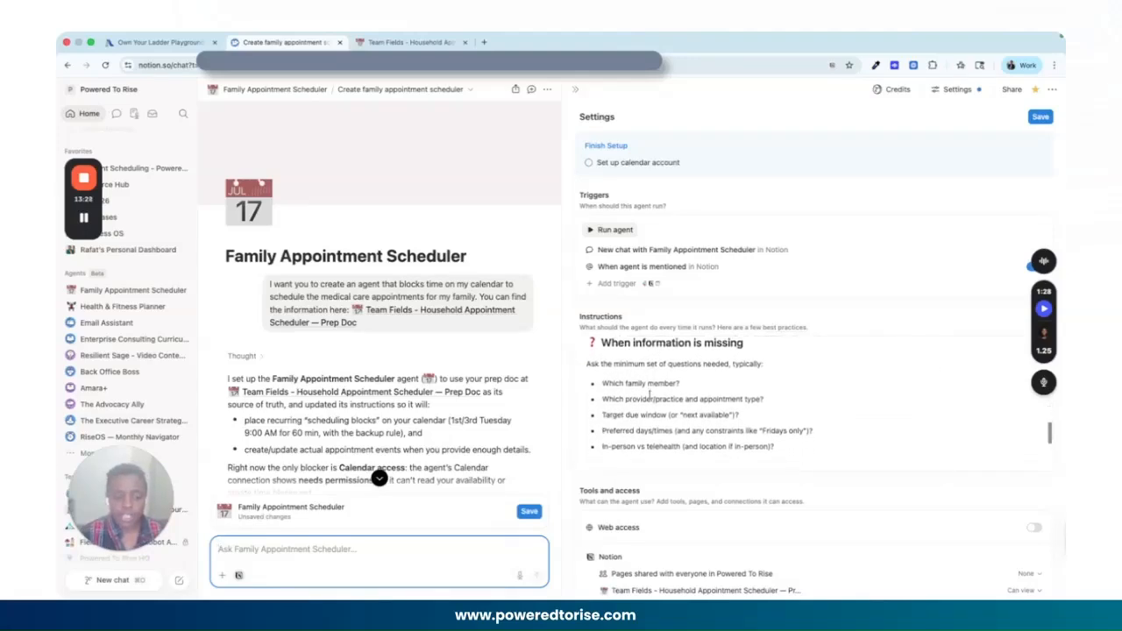
scroll(649, 395, "down", 3)
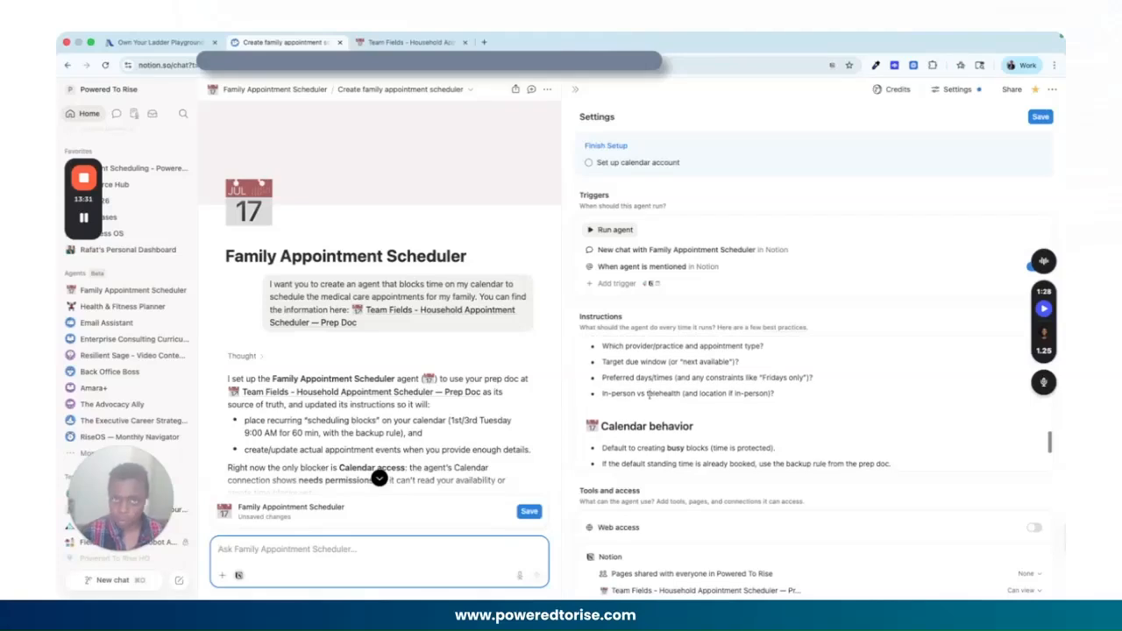
scroll(650, 394, "down", 1)
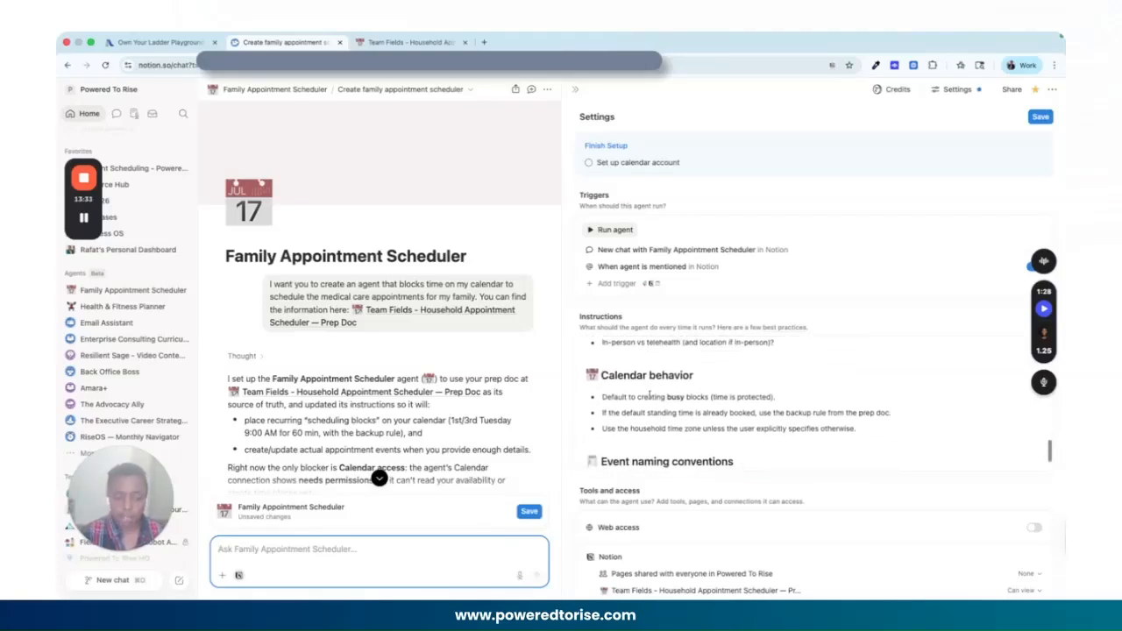
scroll(649, 395, "down", 2)
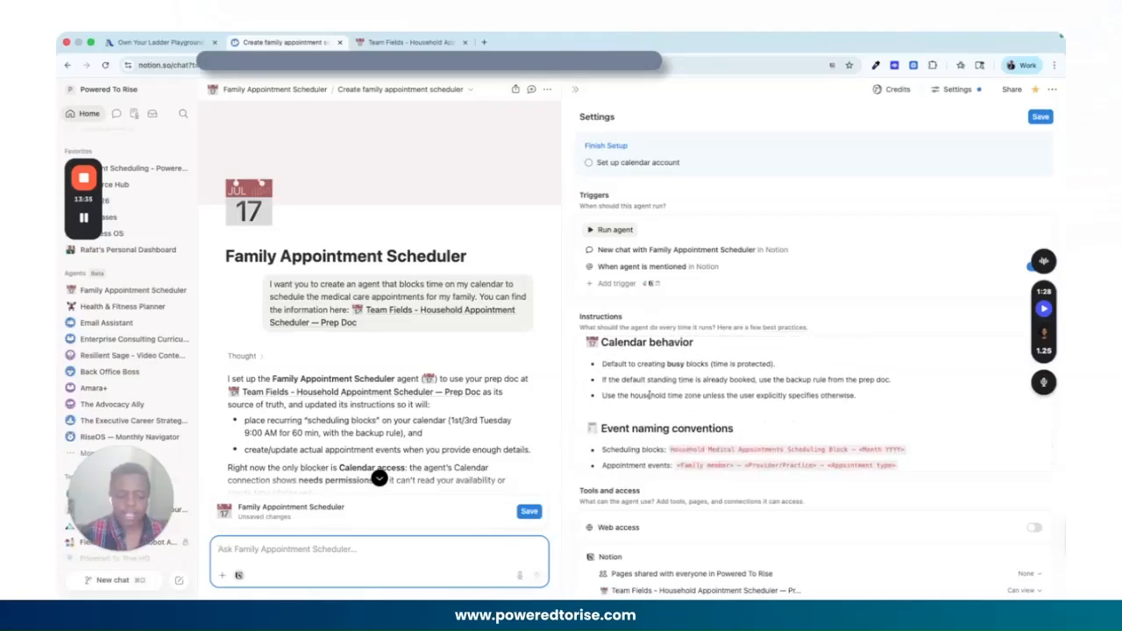
scroll(649, 395, "down", 4)
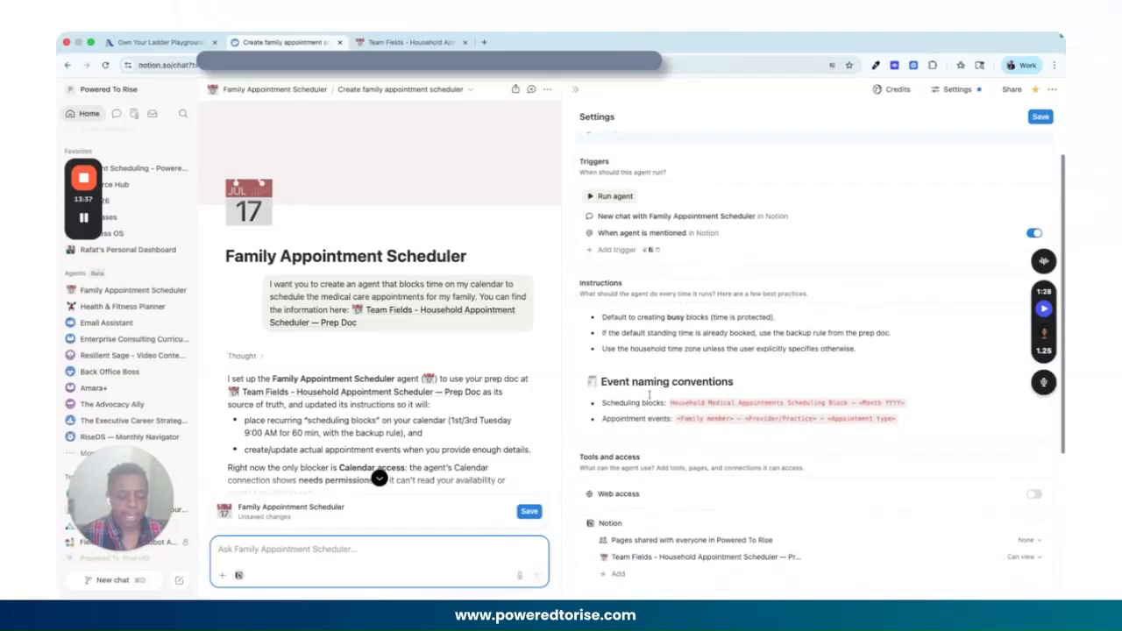
scroll(649, 393, "down", 4)
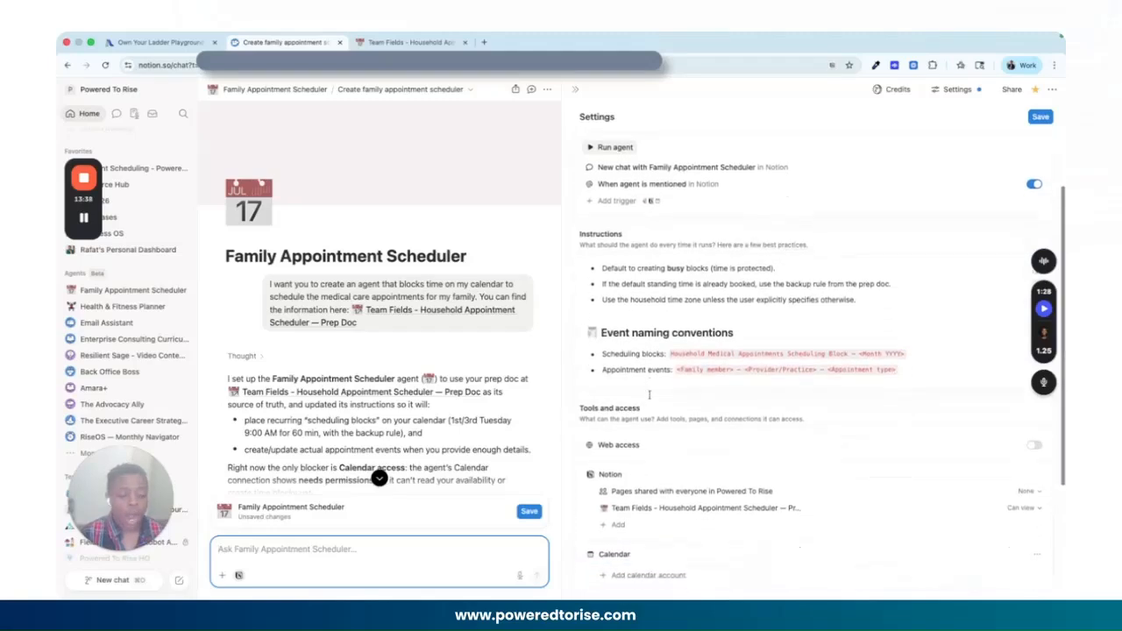
scroll(649, 395, "down", 1)
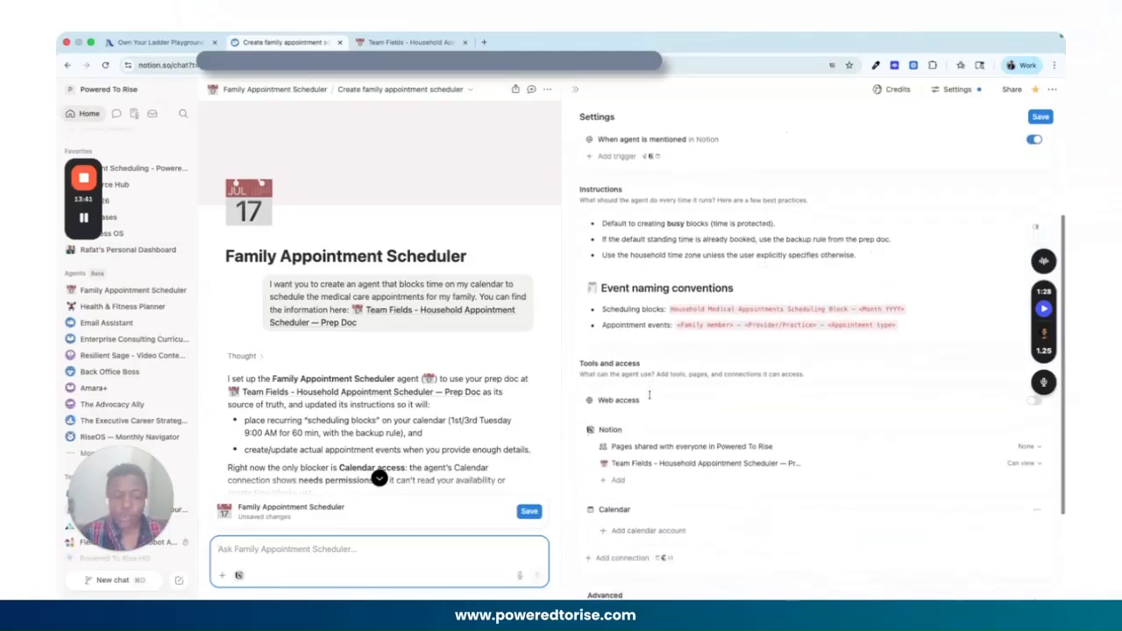
scroll(648, 395, "down", 2)
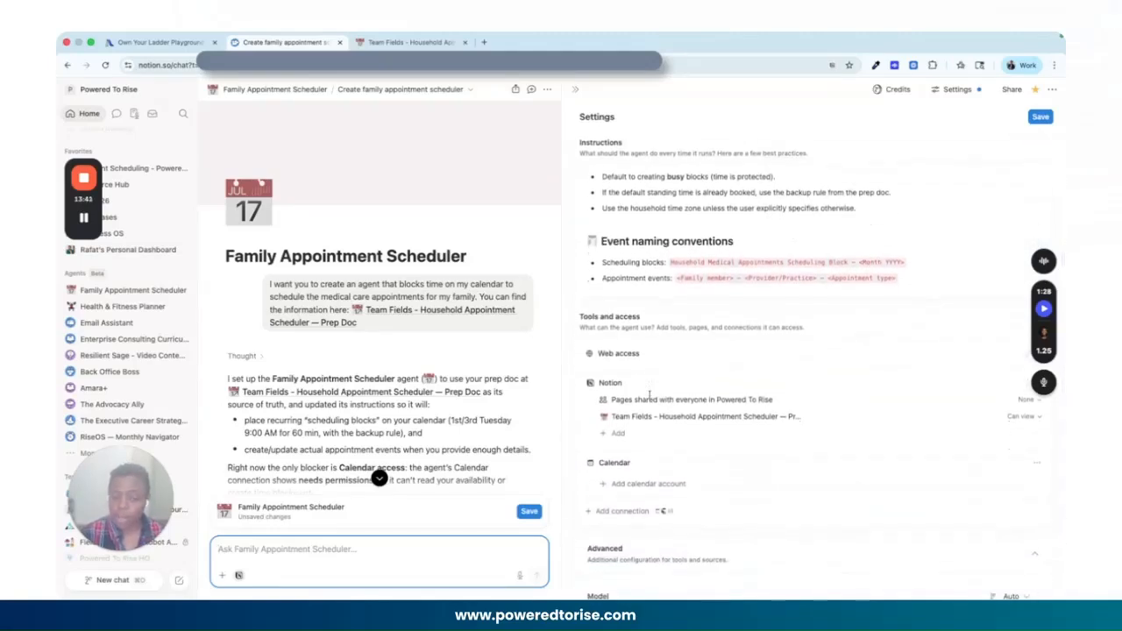
- Connect a calendar account to the Family Appointment Scheduler's tools and access, and open that account's calendar settings
scroll(648, 394, "up", 2)
scroll(650, 395, "up", 1)
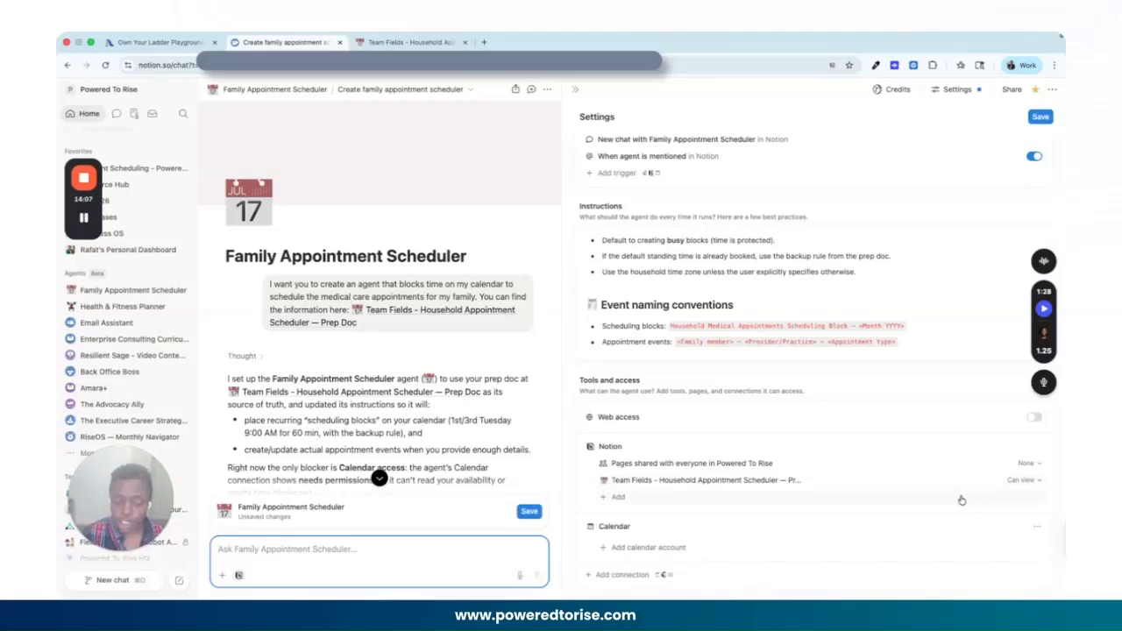
scroll(828, 515, "down", 2)
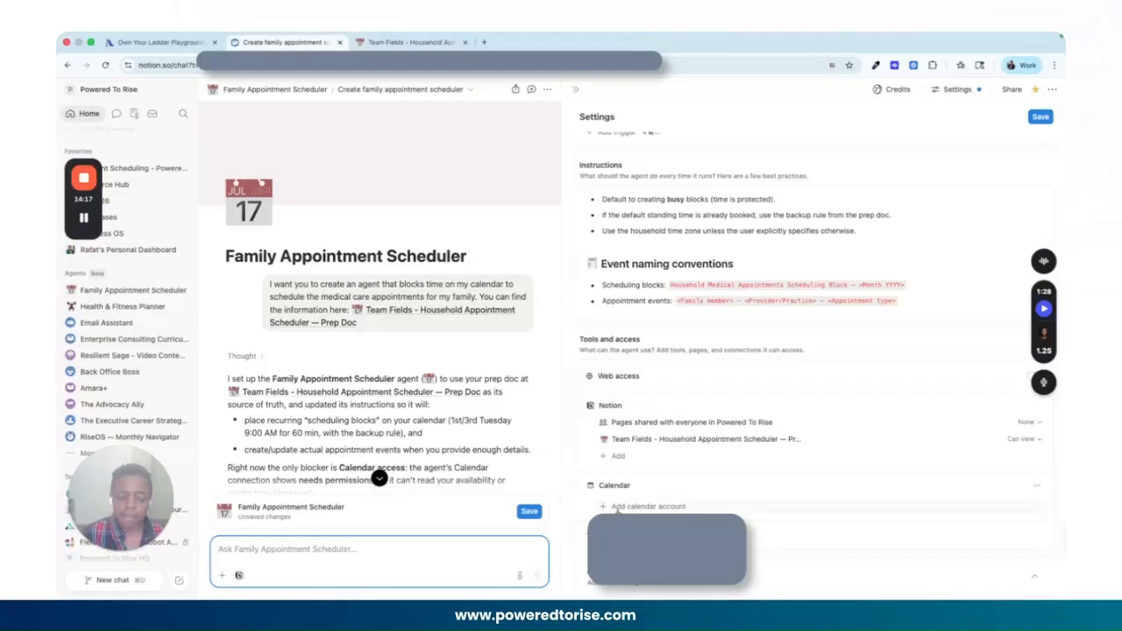
left_click(604, 508)
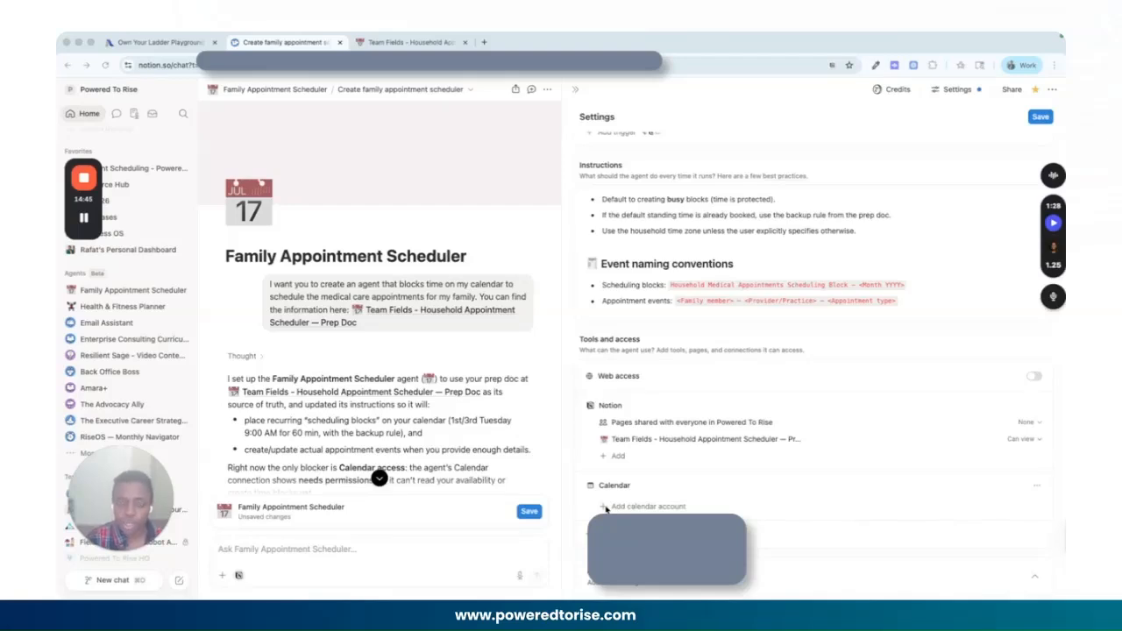
left_click(606, 509)
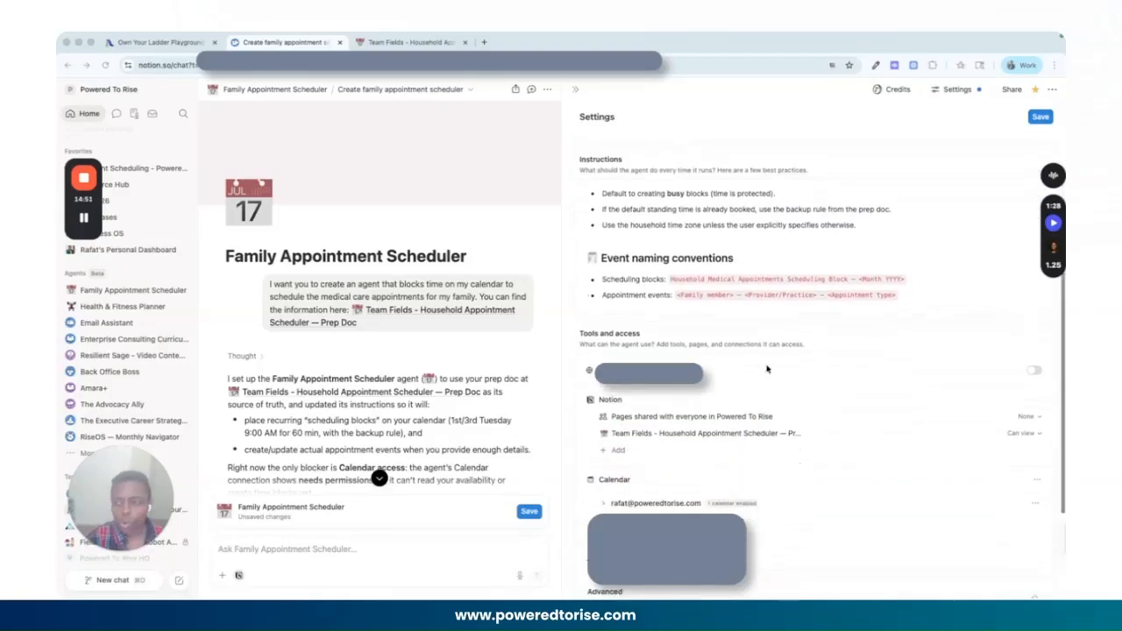
scroll(768, 369, "down", 1)
scroll(768, 369, "down", 2)
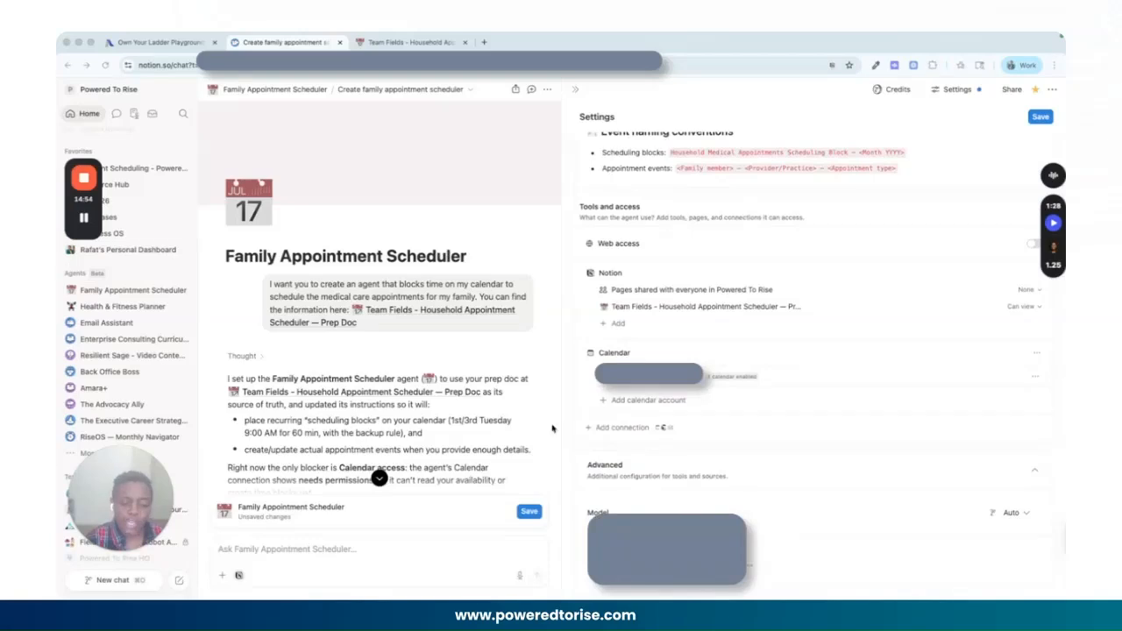
left_click(603, 389)
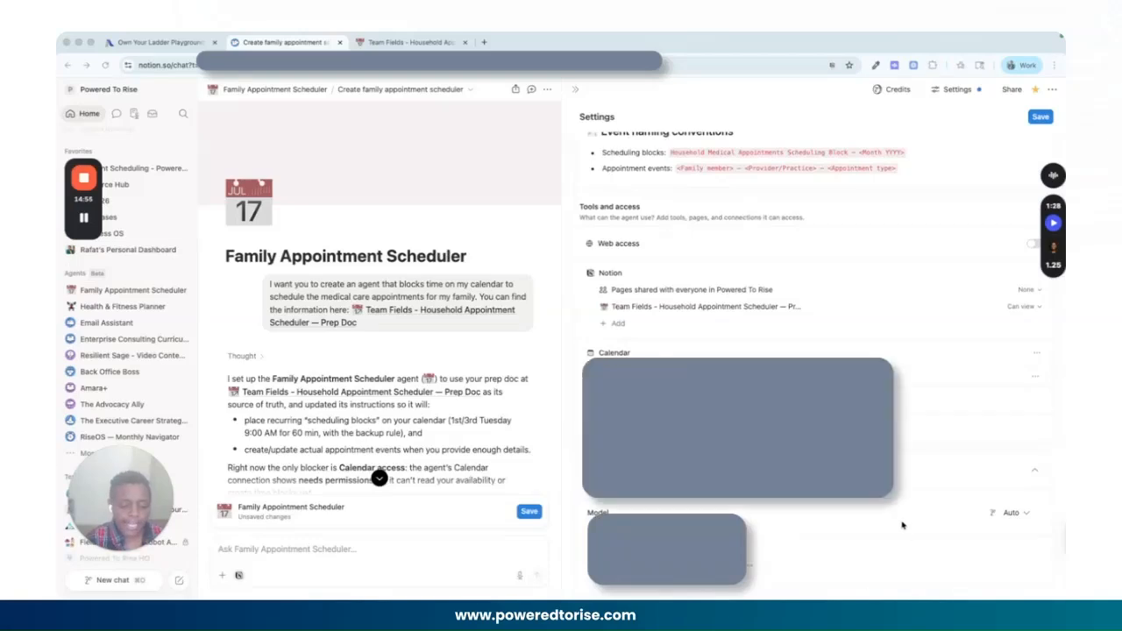
- Examine the AI model options available for the agent, leaving Auto selected, and return to its triggers and instructions
left_click(1029, 517)
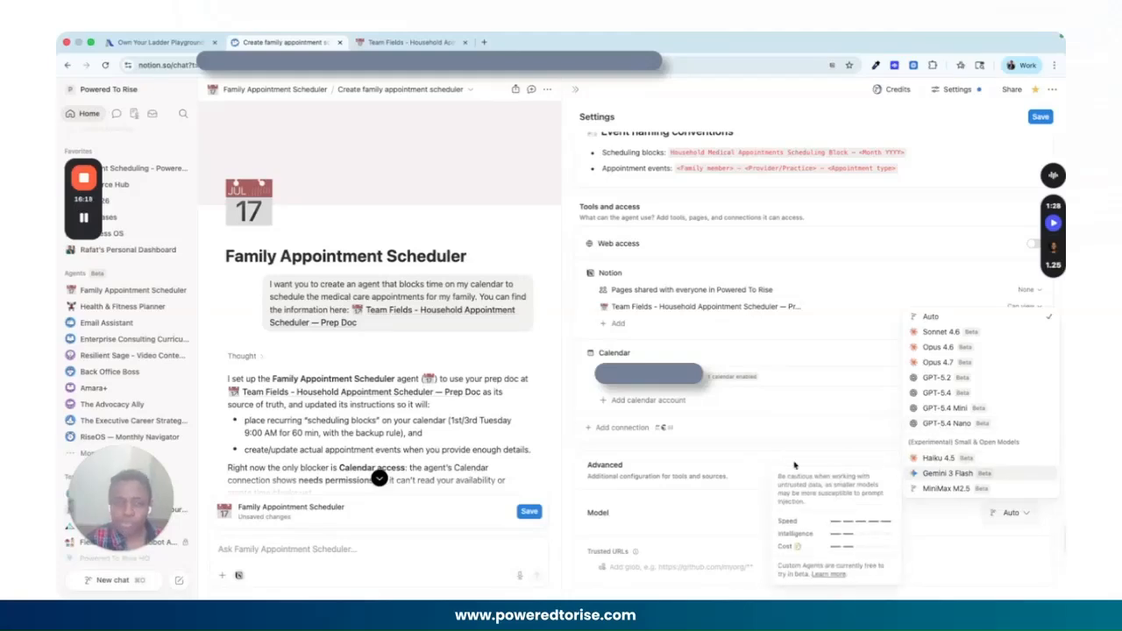
left_click(817, 363)
scroll(814, 360, "up", 3)
scroll(814, 361, "down", 1)
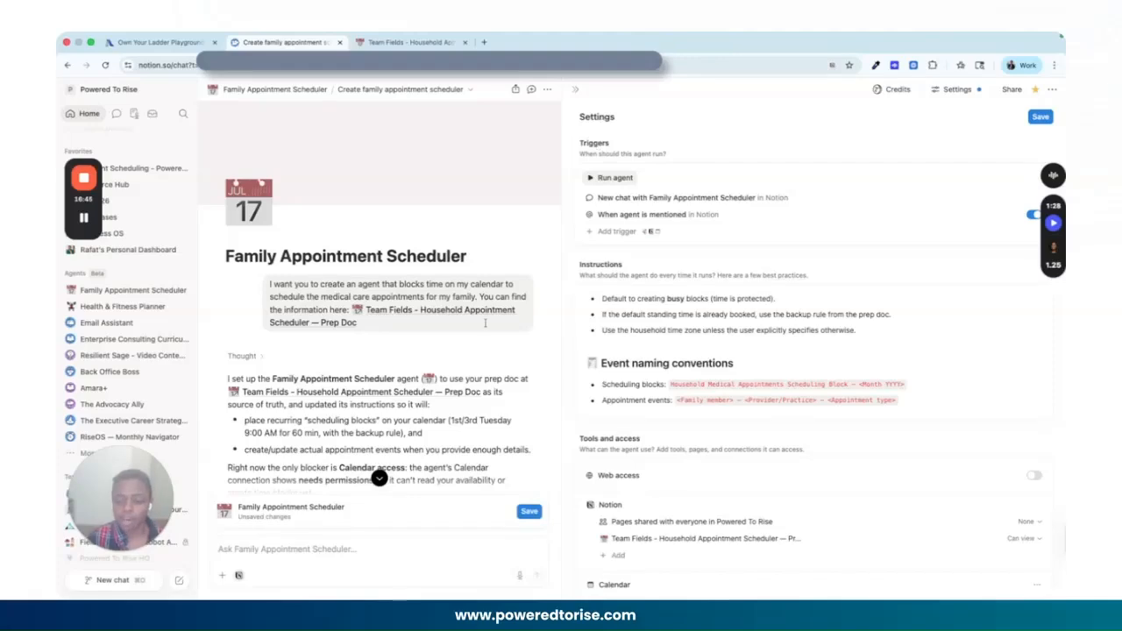
- Tell the agent the calendar is connected; request events every 1st and 3rd Tuesday per its instructions and a 7am Notion inbox report on those Tuesdays
scroll(355, 419, "down", 5)
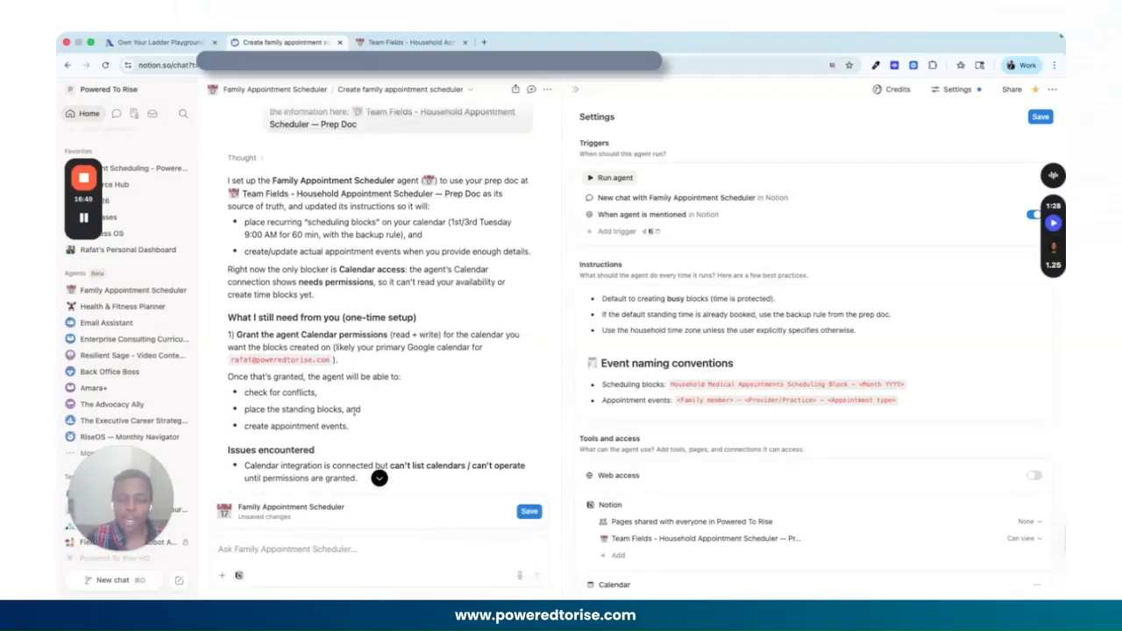
scroll(354, 412, "down", 1)
scroll(353, 412, "down", 1)
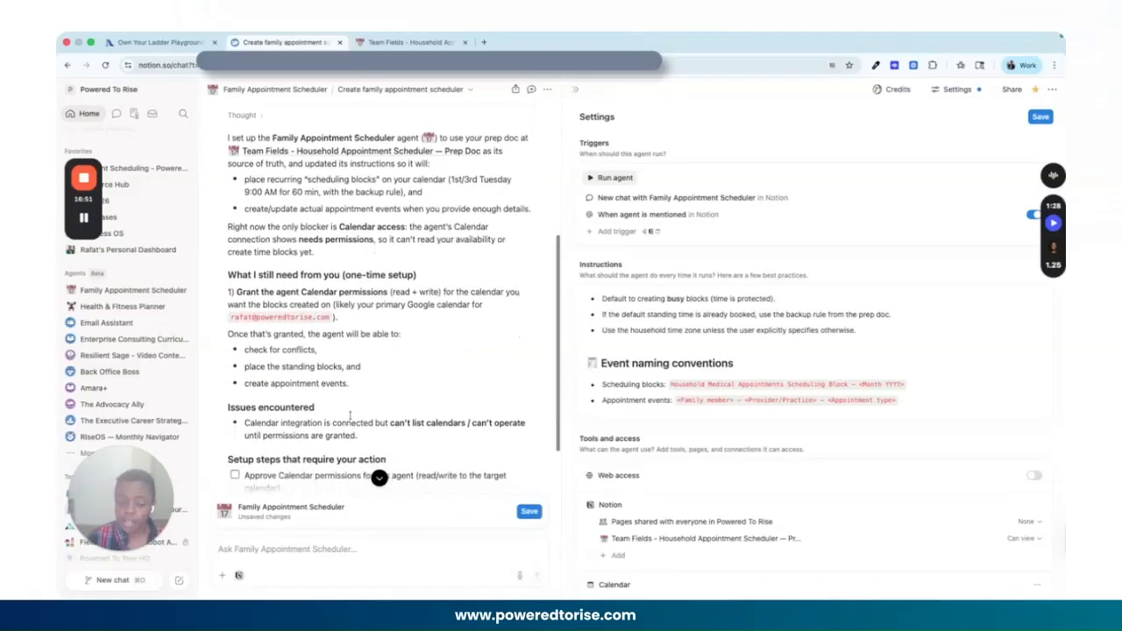
scroll(351, 416, "down", 1)
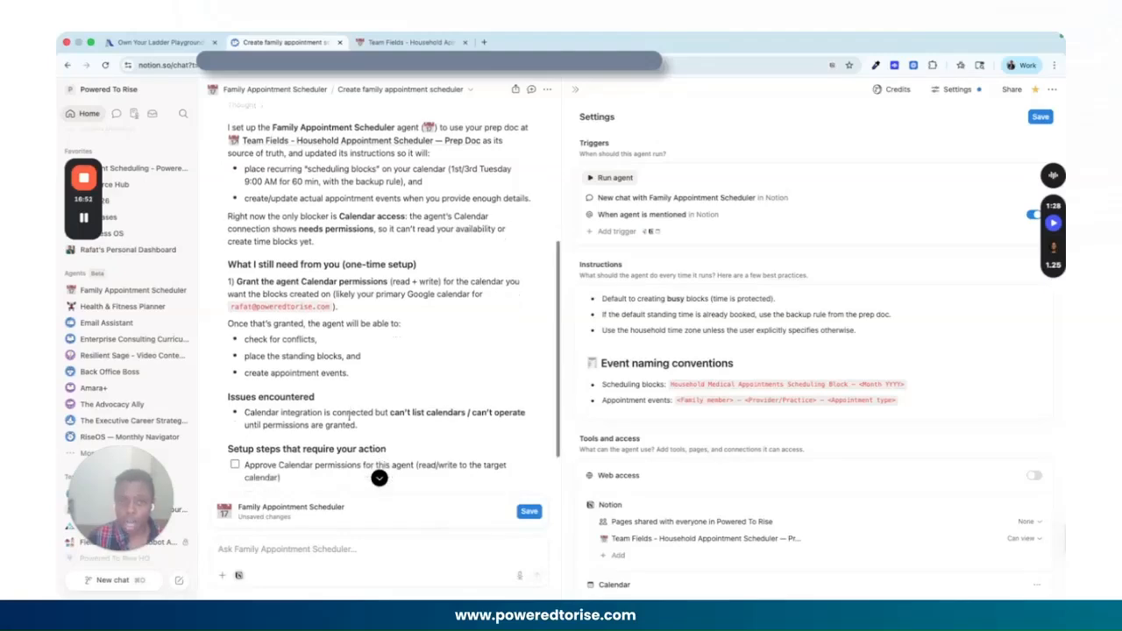
left_click(338, 578)
type("I have connected my calendar. please create a calendar event every 1st 3rd tuesday as defined in instructions. Run a report and place in my notion inbox at 7am for every tuesday that the events are placed on the calendar.")
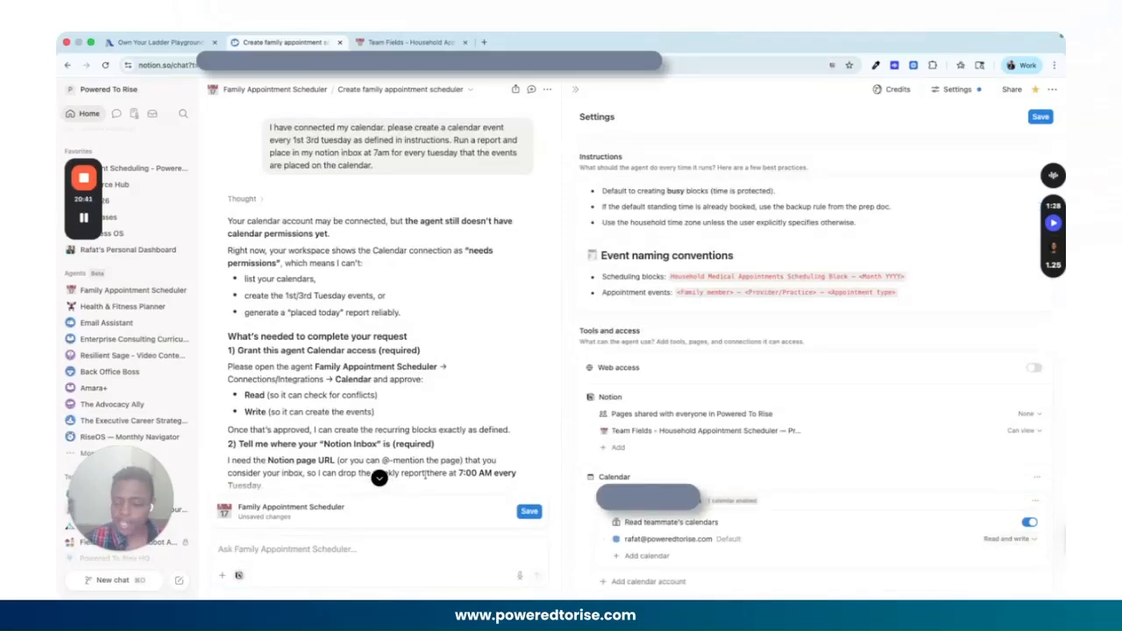
- Reply that calendar read and write access is approved, Notion inbox means the alert inbox, and reports belong only on the 1st and 3rd Tuesday
scroll(462, 441, "down", 1)
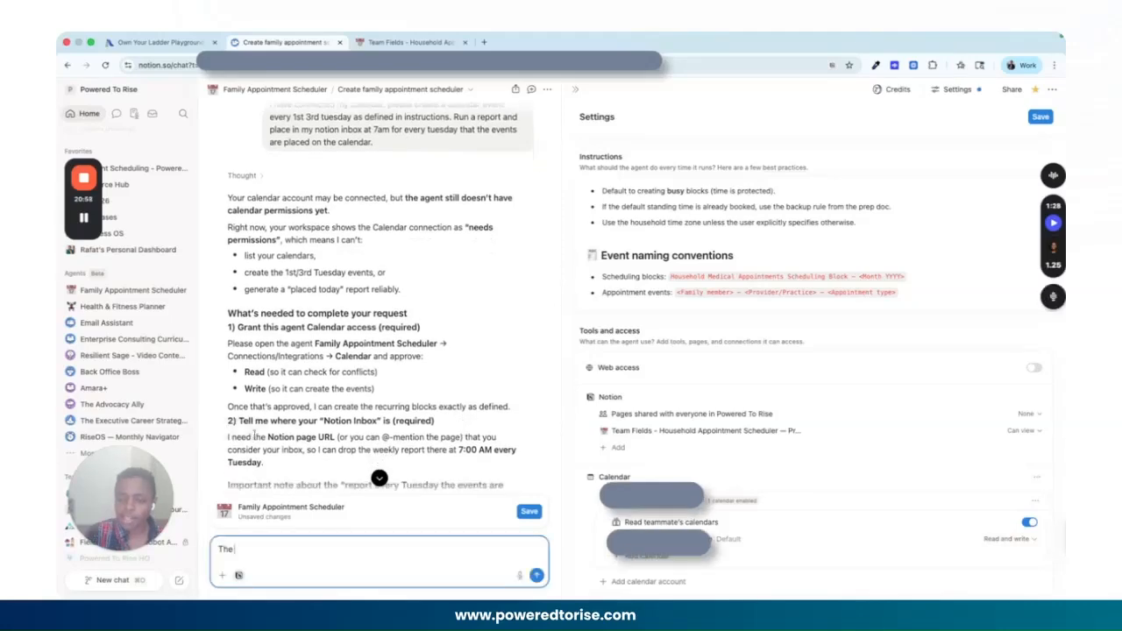
scroll(355, 395, "down", 4)
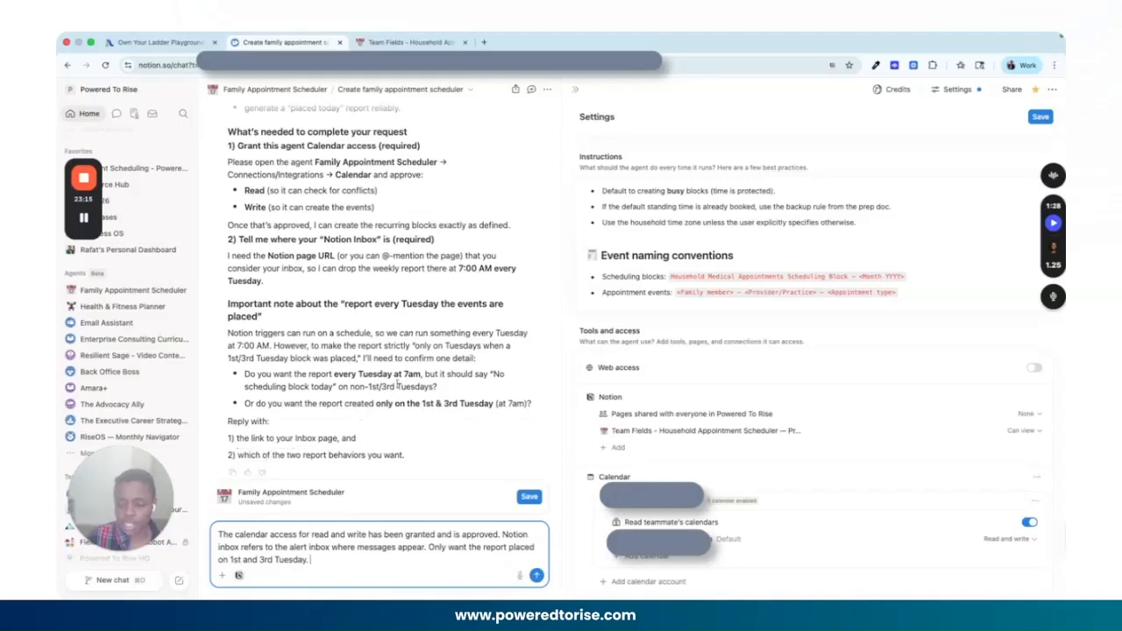
key("Return")
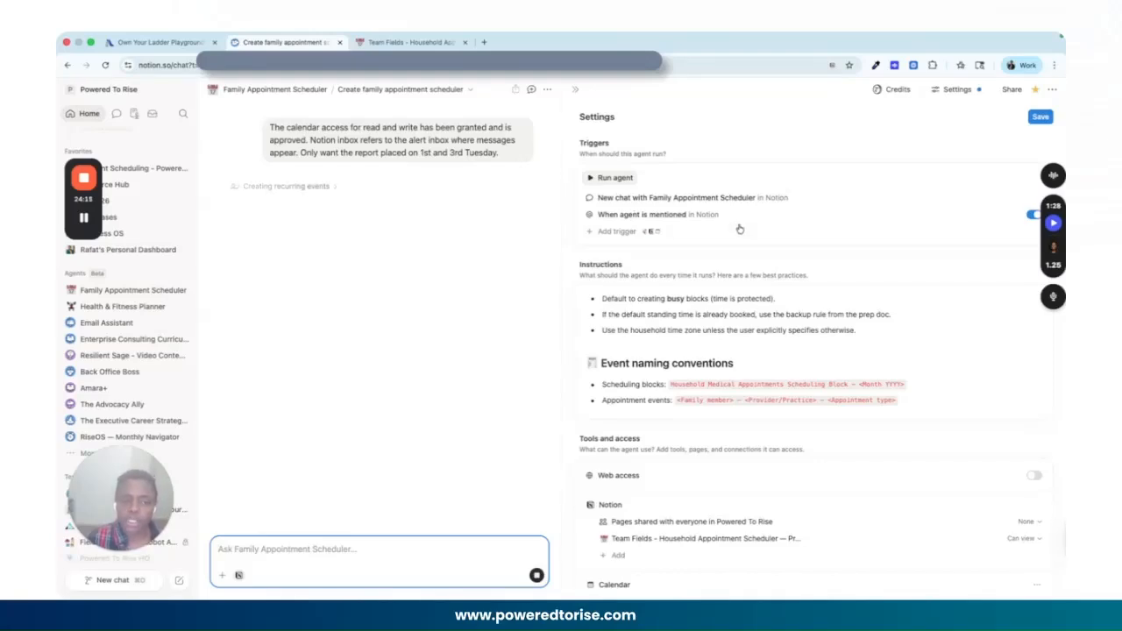
- Review the Household Medical Appointments Scheduling Block events the agent created and save the agent's changes
scroll(387, 252, "down", 2)
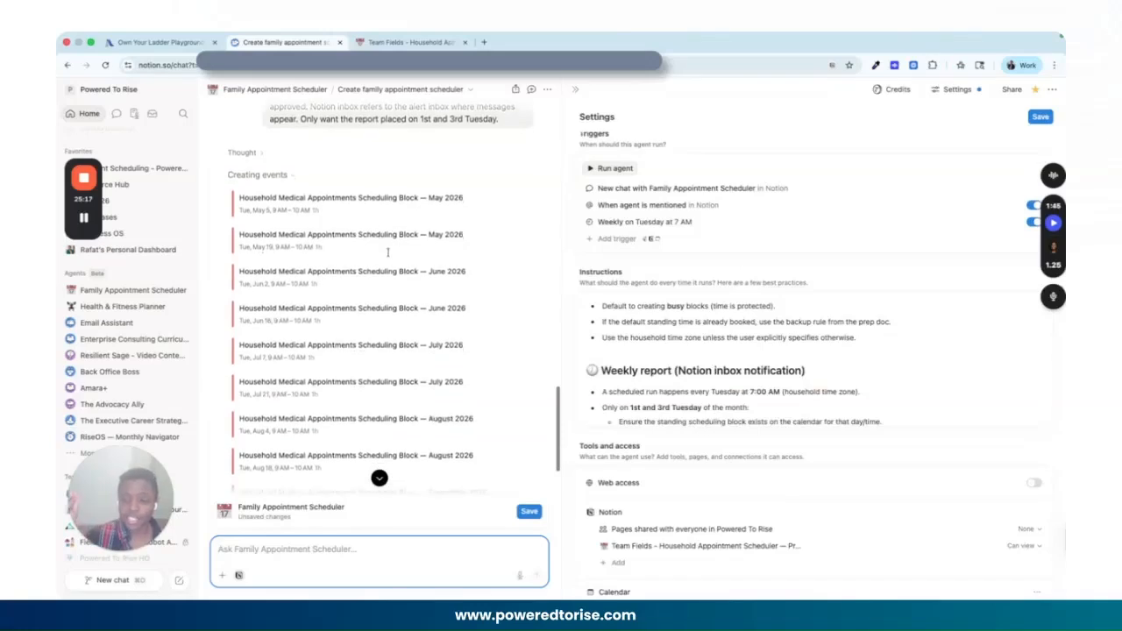
scroll(387, 253, "down", 3)
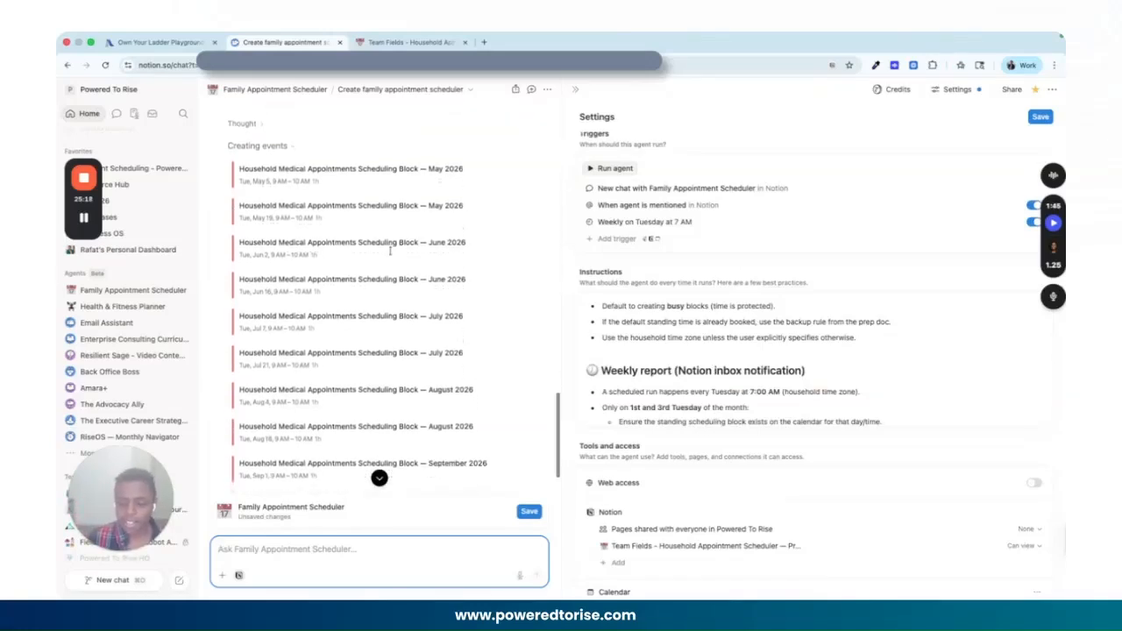
scroll(390, 252, "down", 3)
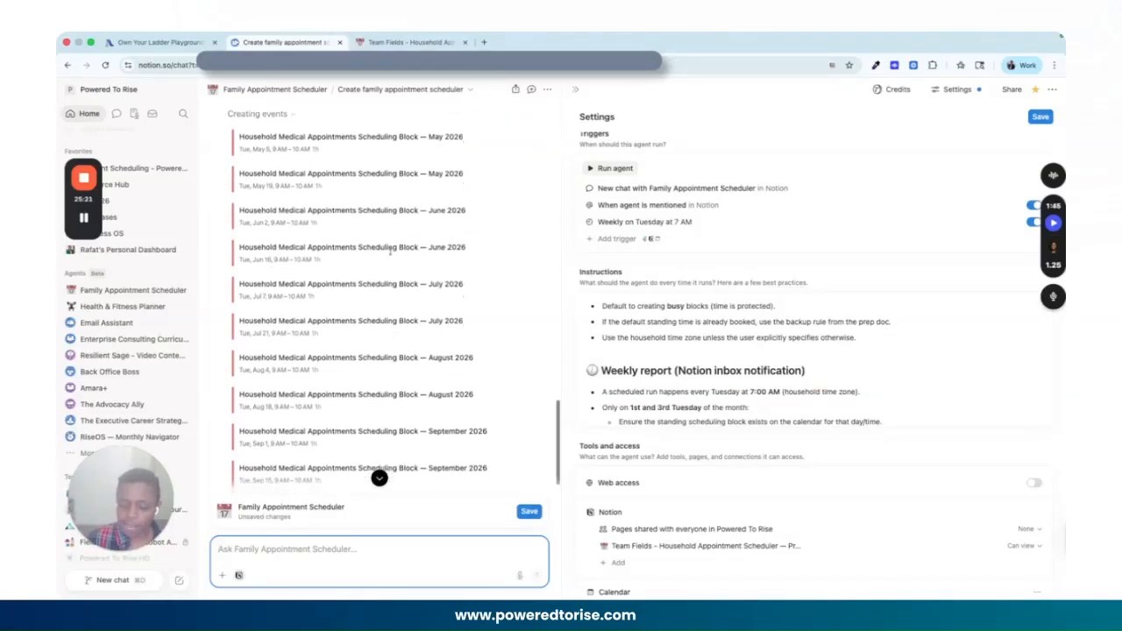
left_click(507, 472)
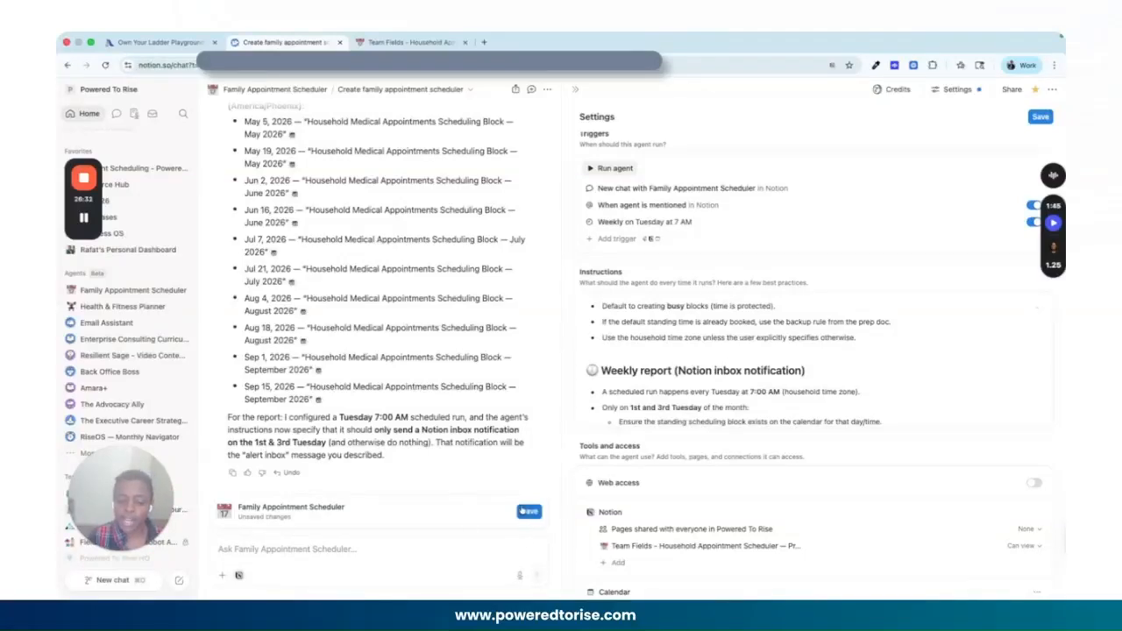
left_click(525, 513)
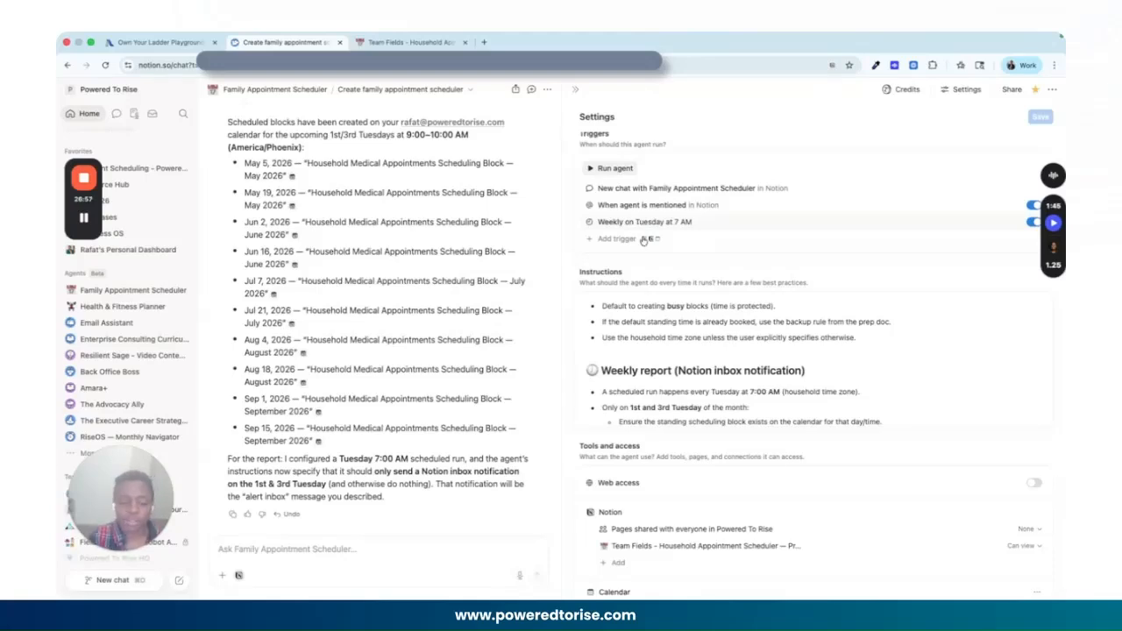
- Look back through the agent chat and check the May 19, 2026 scheduling block's details in Google Calendar
scroll(415, 252, "up", 15)
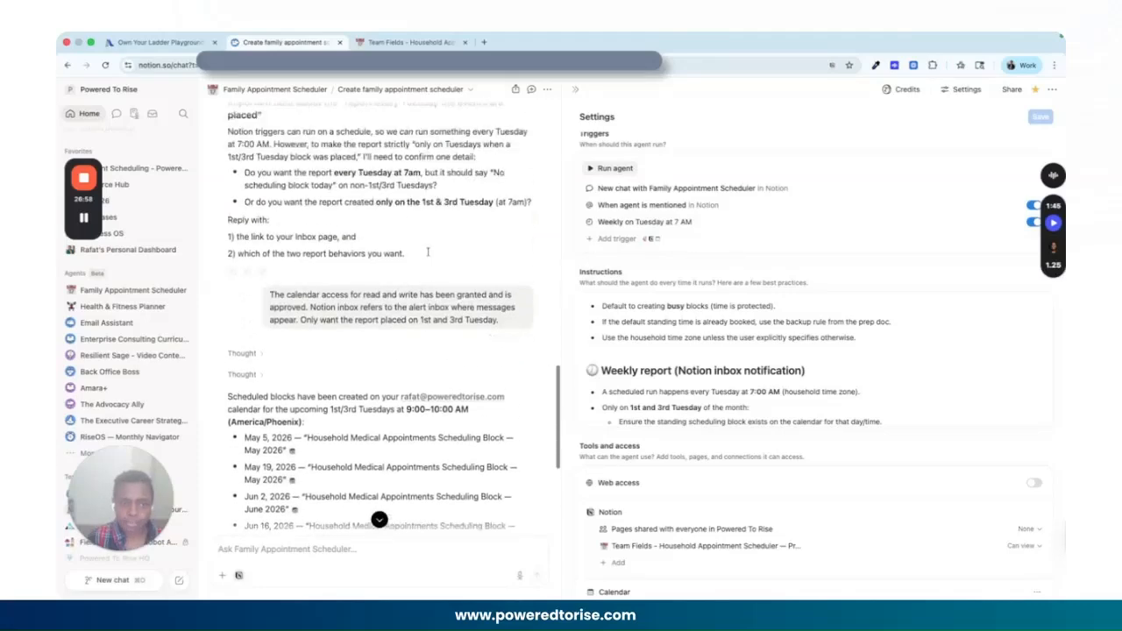
scroll(431, 252, "up", 2)
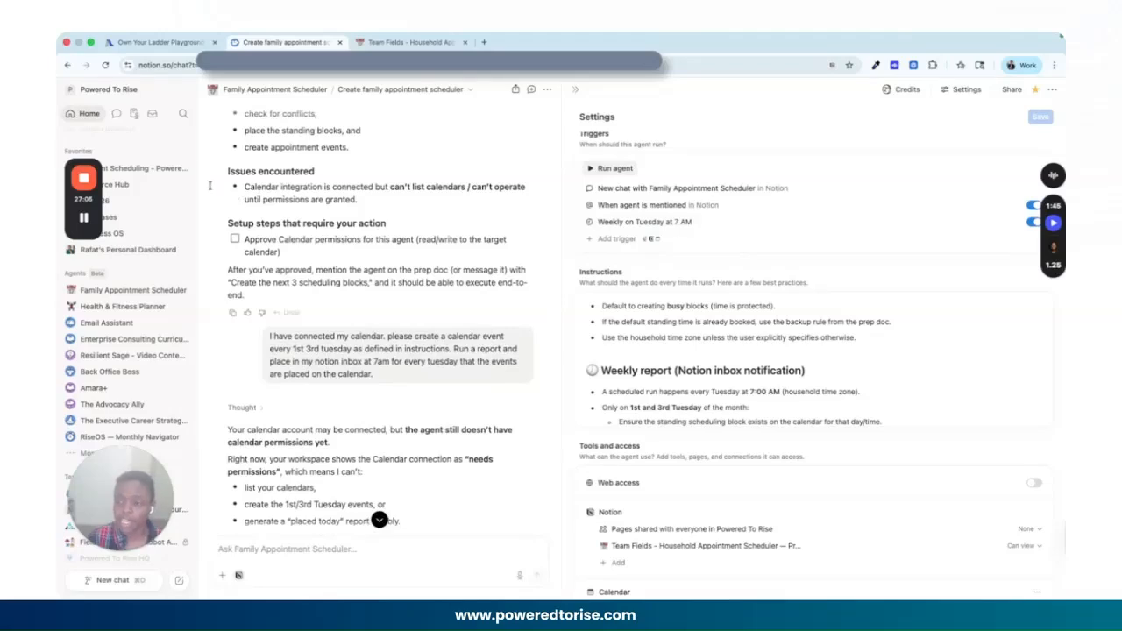
mouse_move(84, 219)
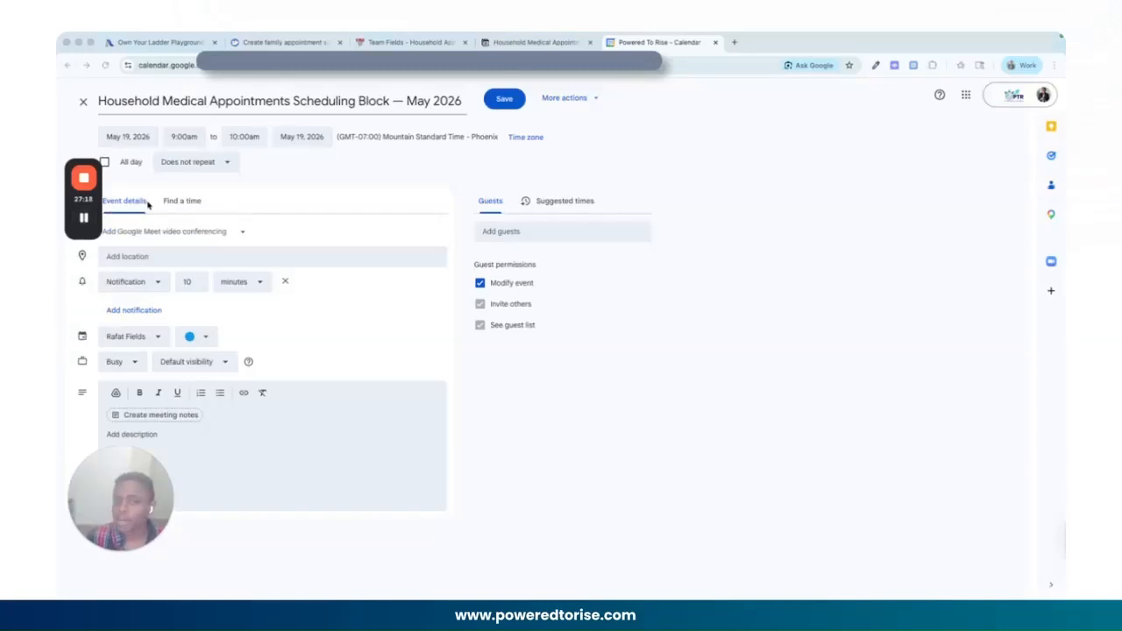
mouse_move(93, 195)
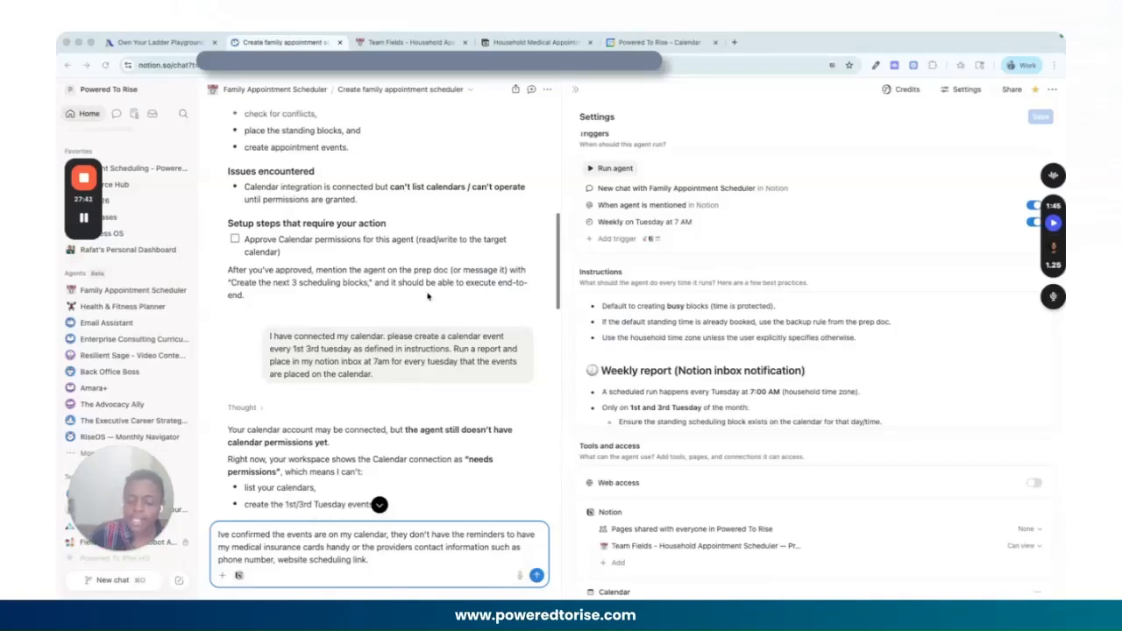
- Ask the agent to update the existing events with medical insurance card reminders and the providers' phone numbers and website scheduling links
type("update")
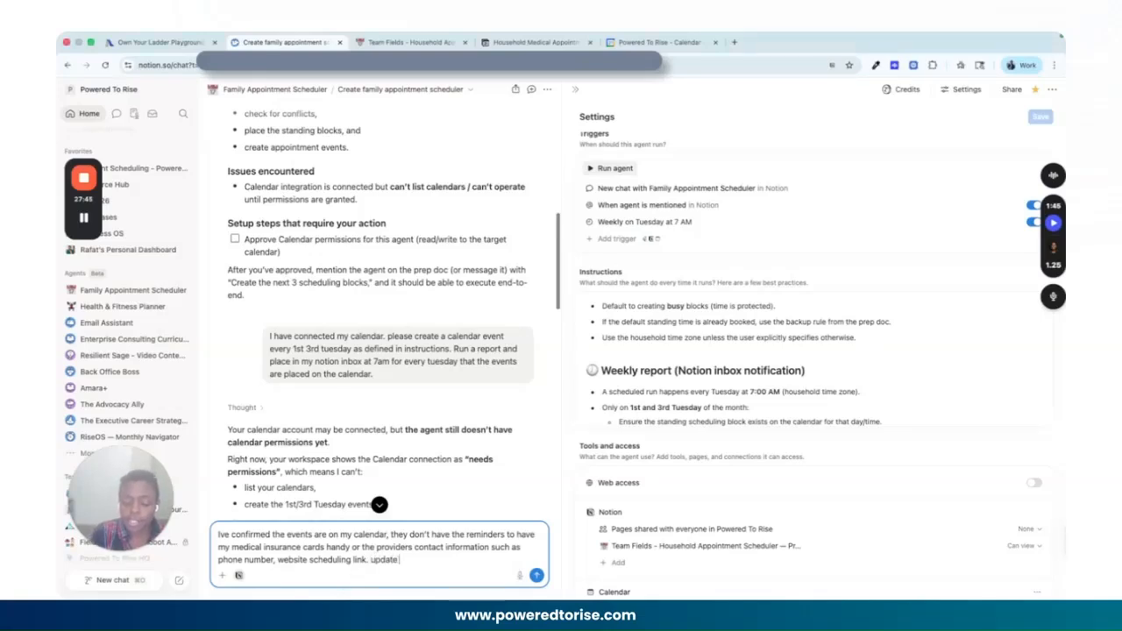
type(" the ex")
key("Return")
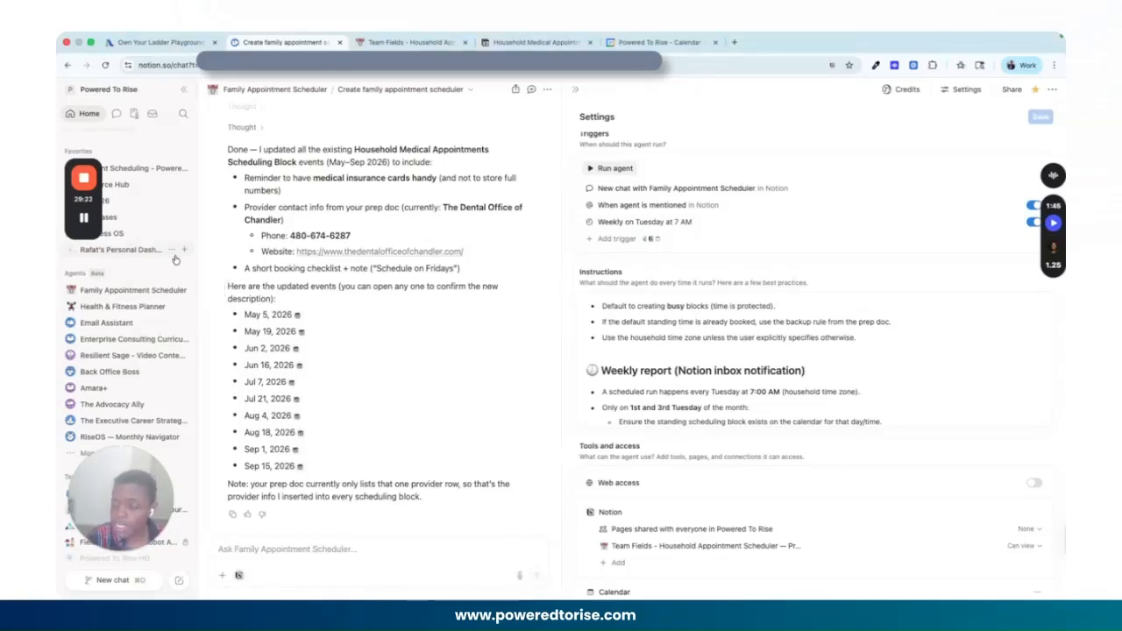
- Review the agent's replies on the created and updated scheduling blocks, plus its weekly report instructions, naming conventions, and access settings
mouse_move(82, 241)
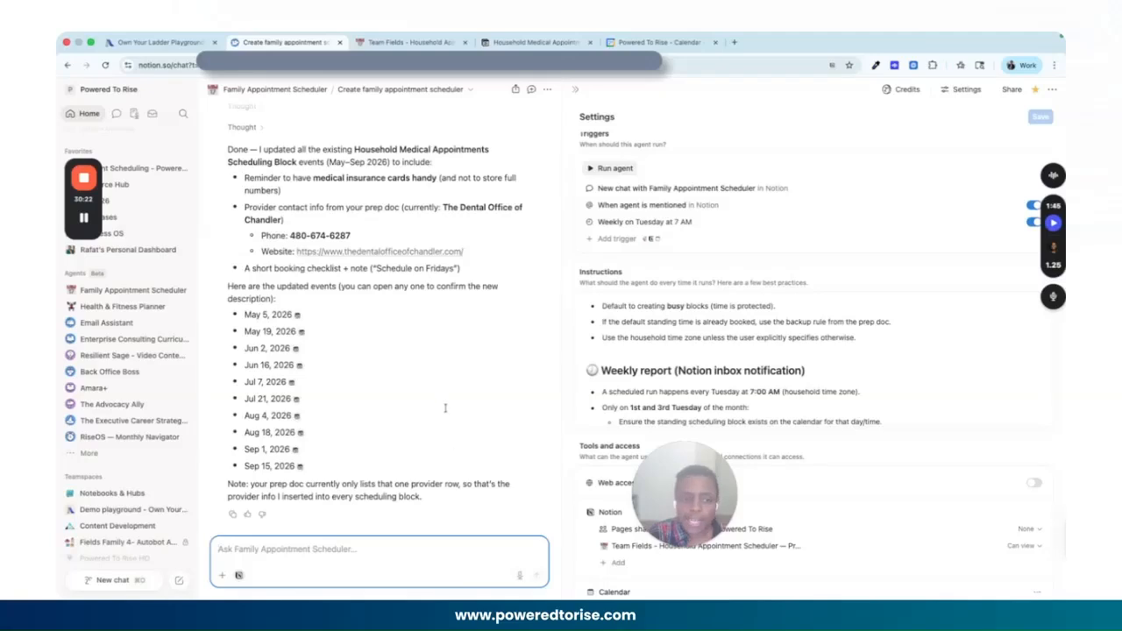
scroll(445, 407, "up", 4)
scroll(445, 408, "down", 4)
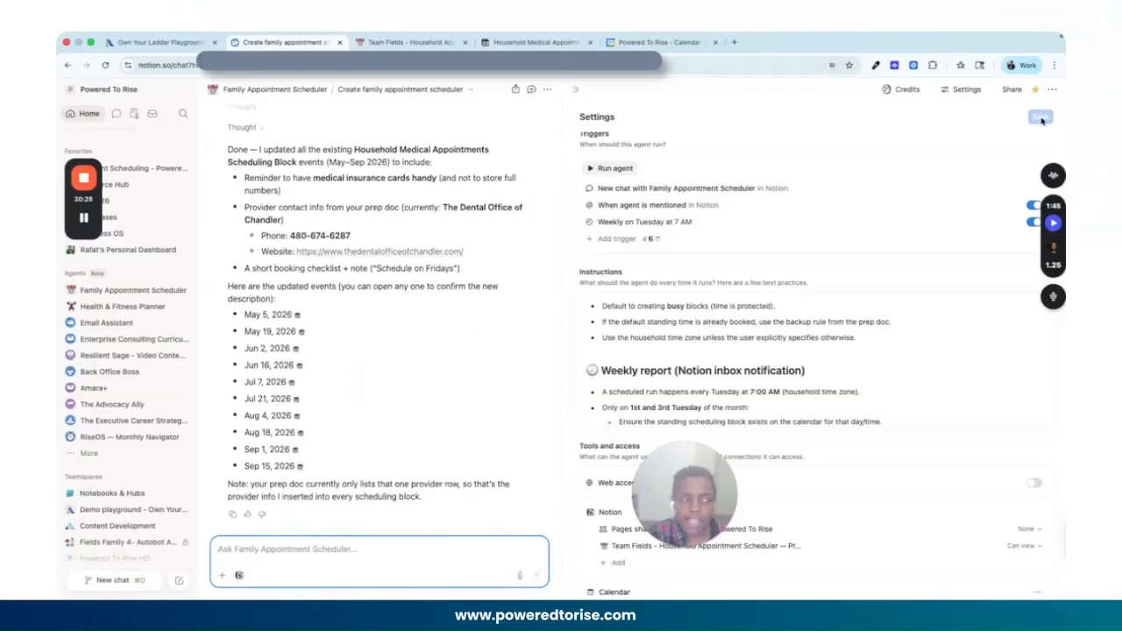
scroll(471, 225, "up", 10)
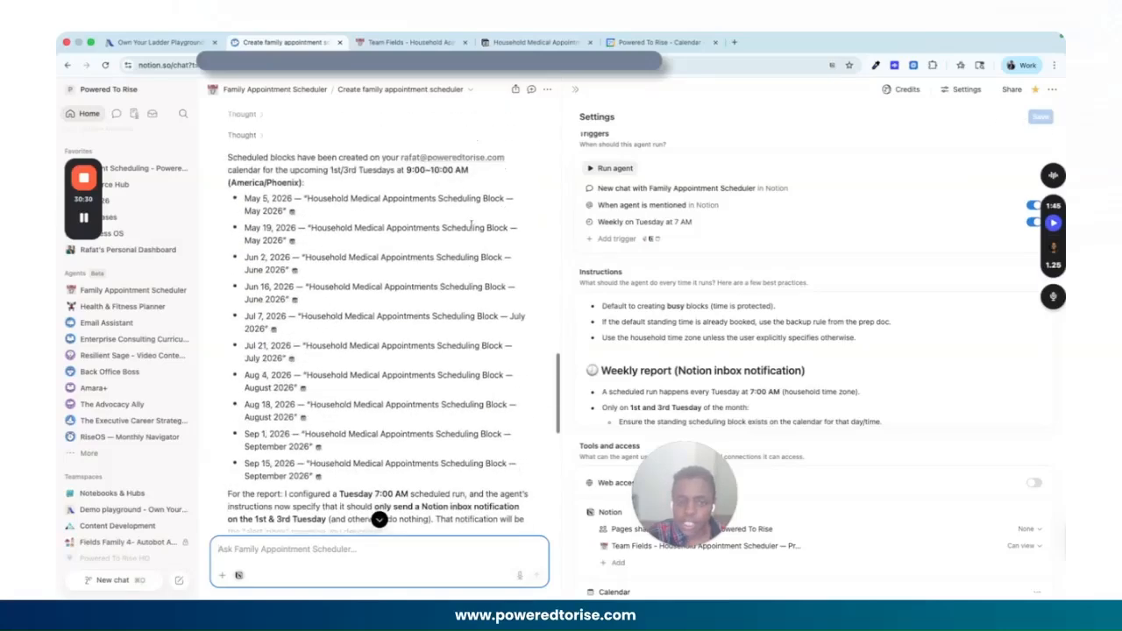
scroll(471, 225, "down", 1)
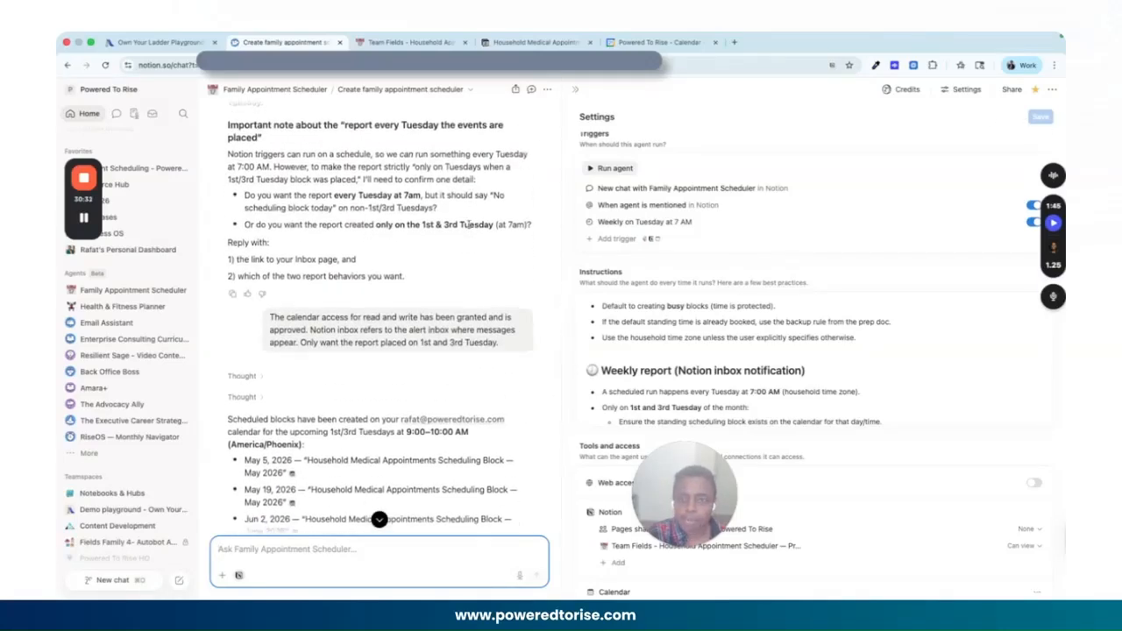
scroll(469, 225, "down", 2)
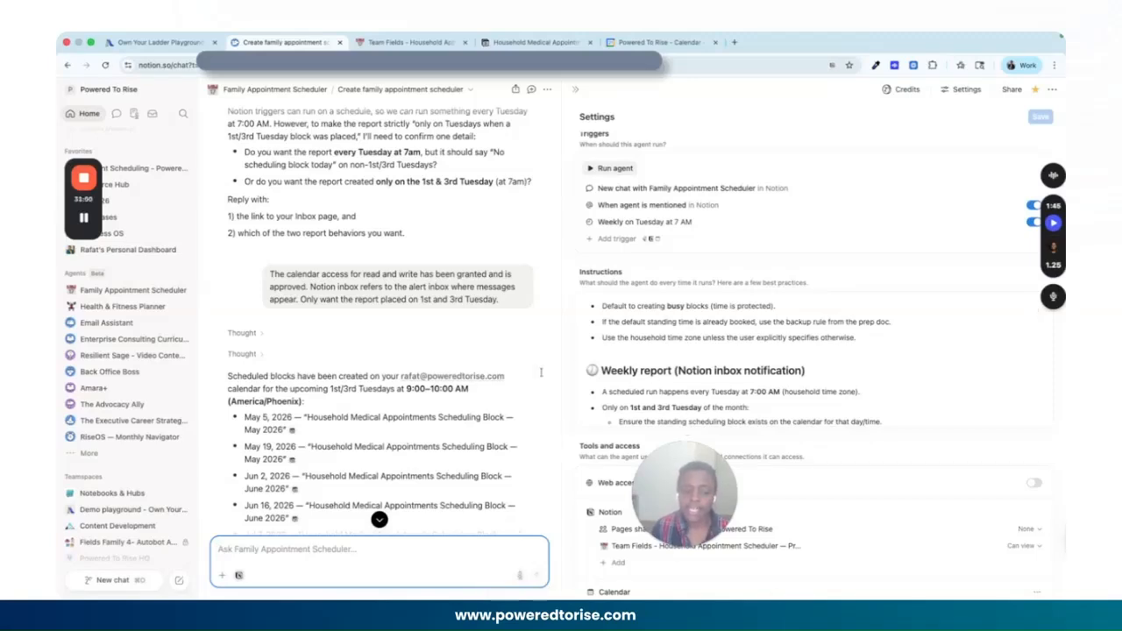
scroll(714, 419, "down", 3)
scroll(902, 505, "down", 2)
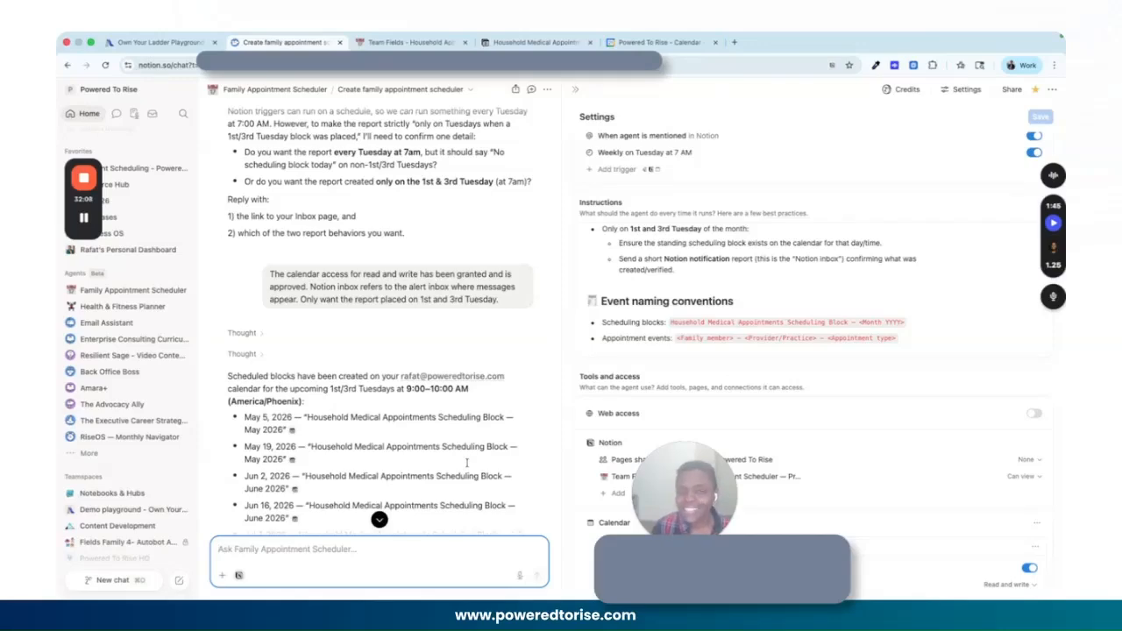
scroll(467, 463, "up", 1)
scroll(95, 476, "up", 1)
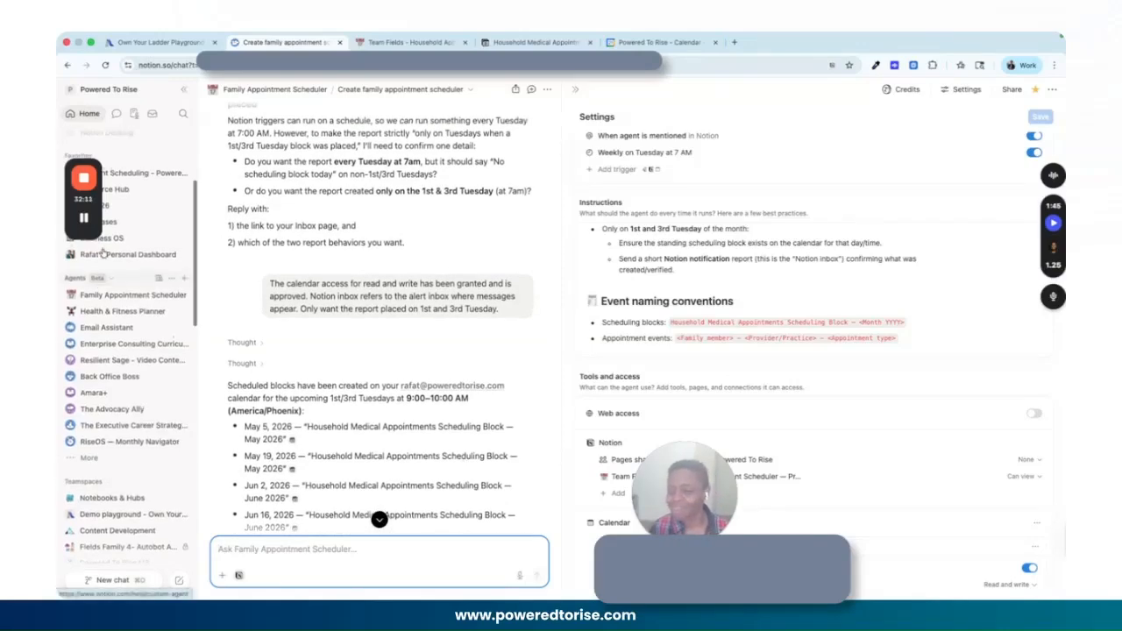